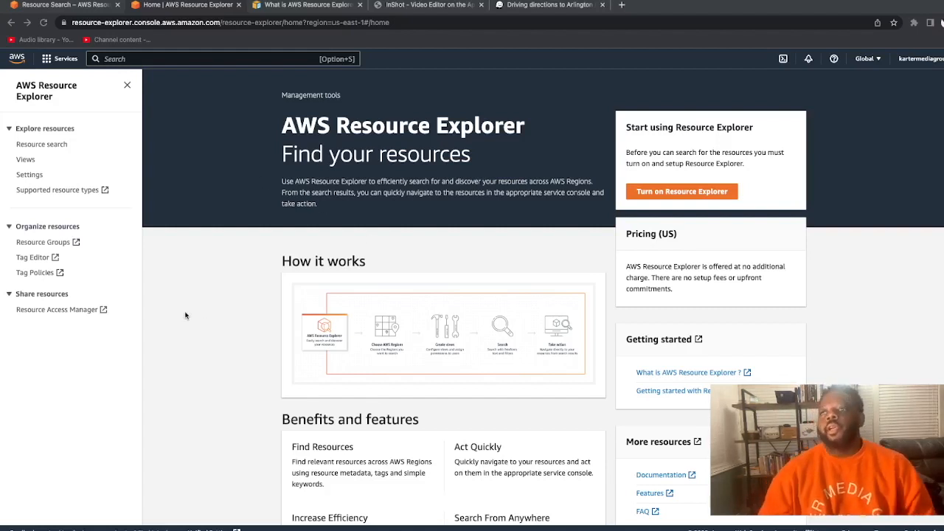
# Look over the AWS Resource Explorer introduction page, including how it works, the benefits and features, and the use cases.
pyautogui.scroll(-3, 186, 315)
pyautogui.scroll(3, 186, 315)
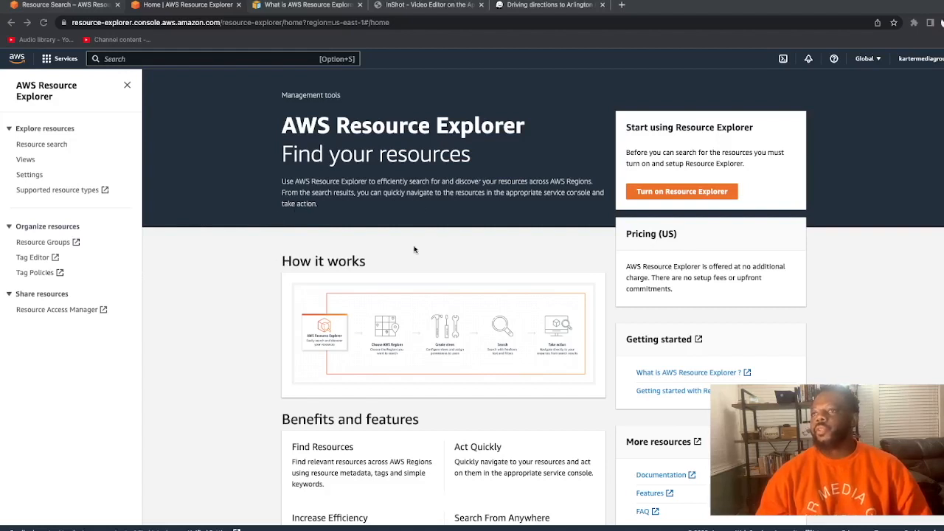
pyautogui.scroll(-2, 395, 251)
pyautogui.scroll(-1, 446, 211)
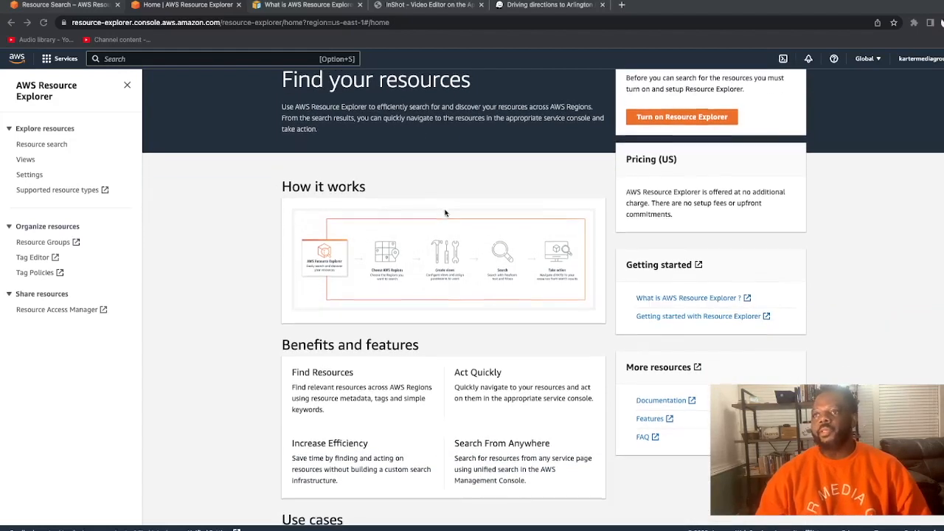
pyautogui.scroll(-2, 462, 171)
pyautogui.scroll(-5, 449, 228)
pyautogui.scroll(5, 449, 231)
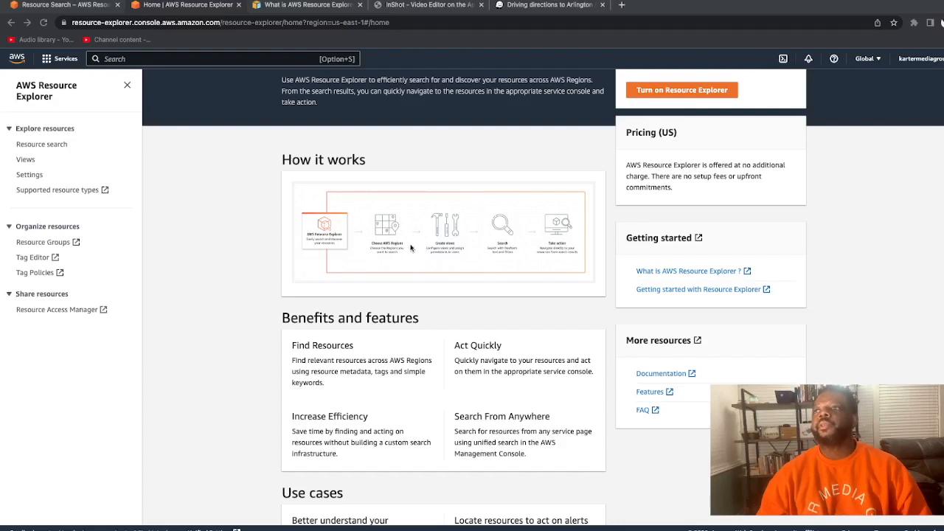
pyautogui.scroll(-1, 395, 252)
pyautogui.scroll(3, 395, 252)
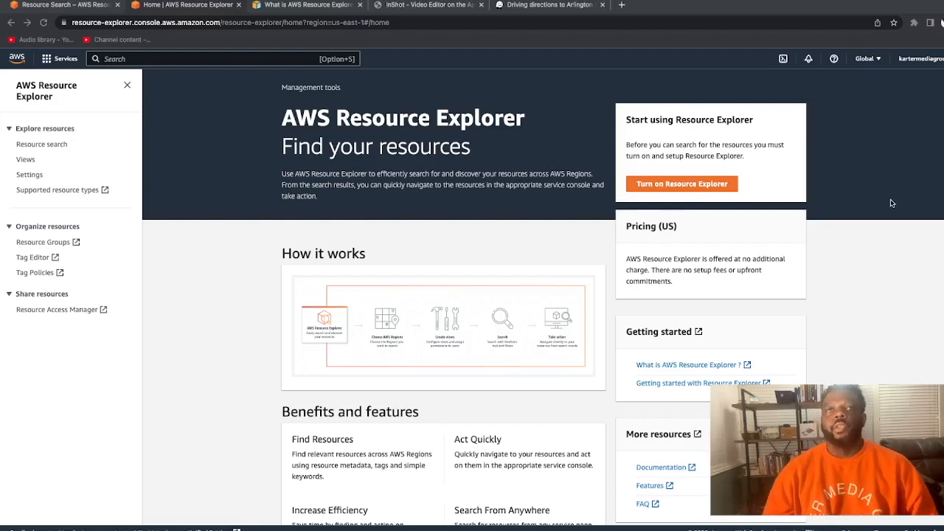
# Turn on Resource Explorer using Quick setup with US East (N. Virginia) us-east-1 as the aggregator index Region.
pyautogui.click(672, 187)
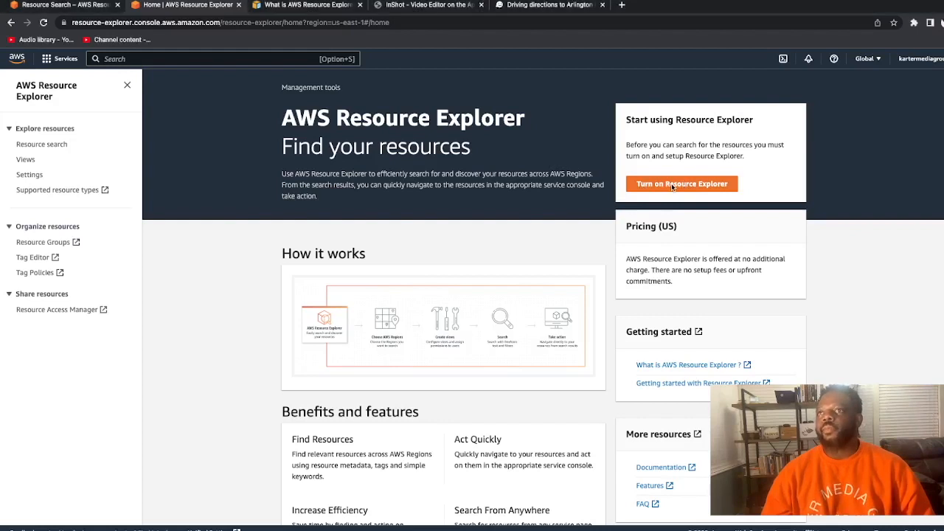
pyautogui.click(662, 187)
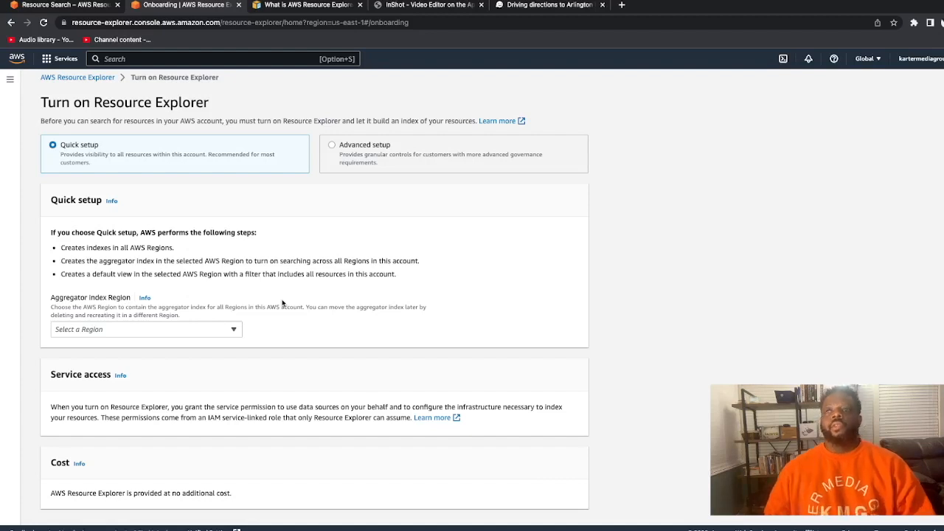
pyautogui.click(233, 331)
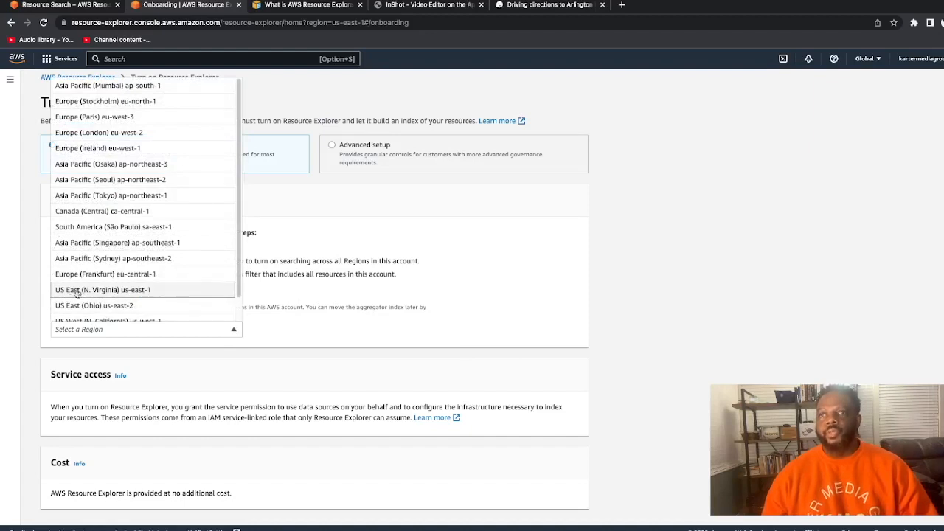
pyautogui.click(122, 292)
pyautogui.scroll(-1, 268, 352)
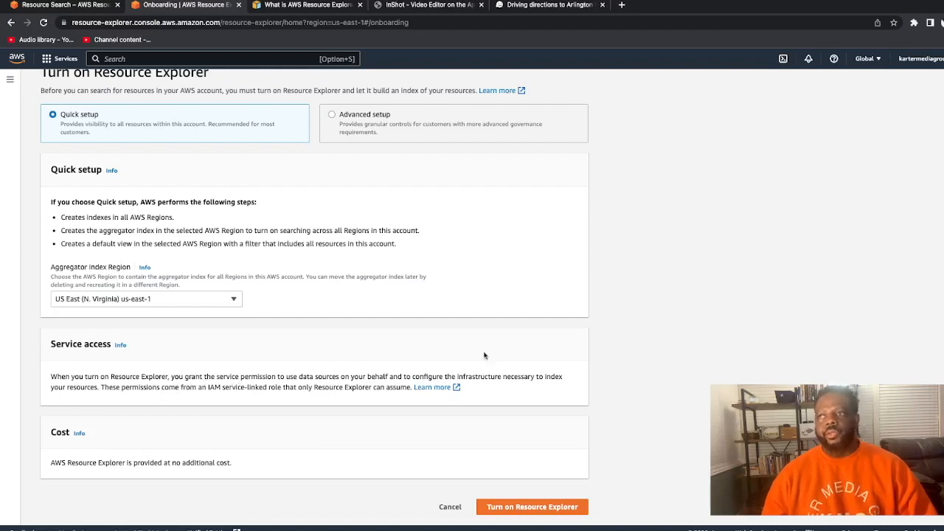
pyautogui.scroll(1, 268, 403)
pyautogui.scroll(-1, 267, 407)
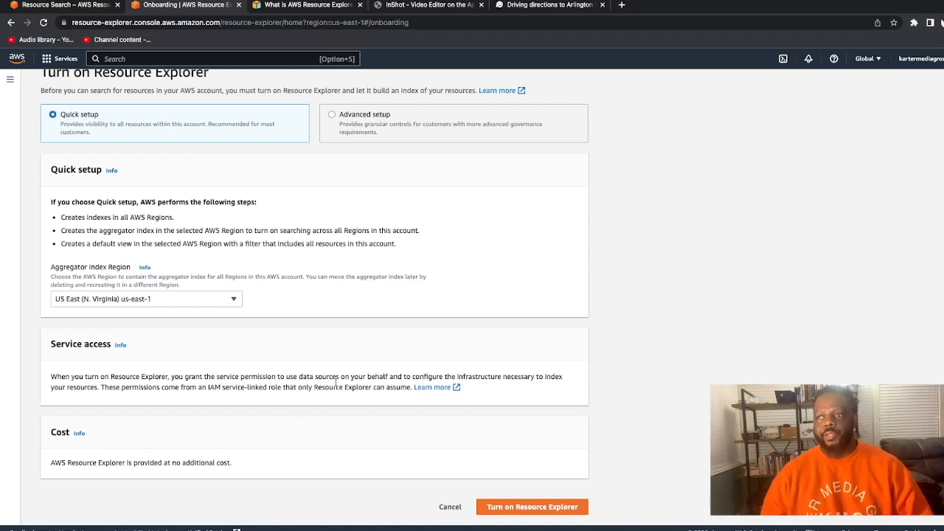
pyautogui.scroll(1, 307, 435)
pyautogui.scroll(-1, 308, 435)
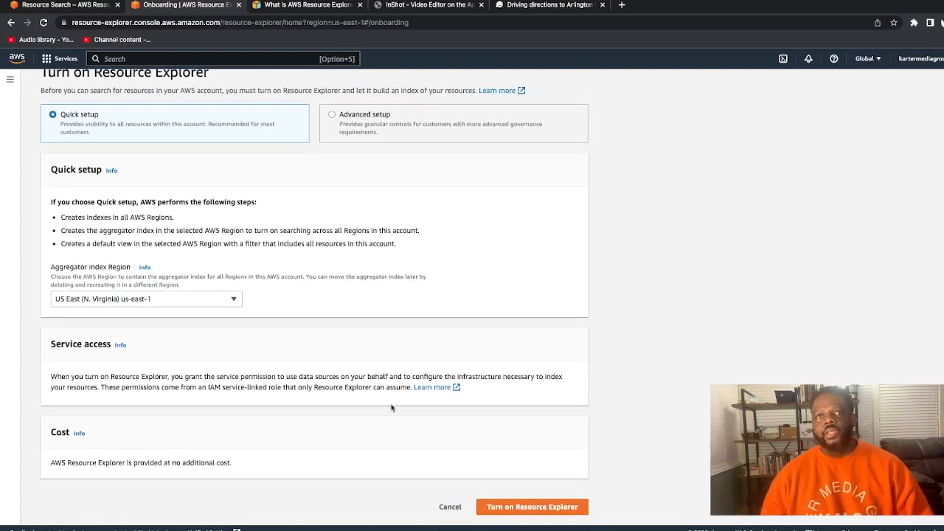
pyautogui.click(528, 507)
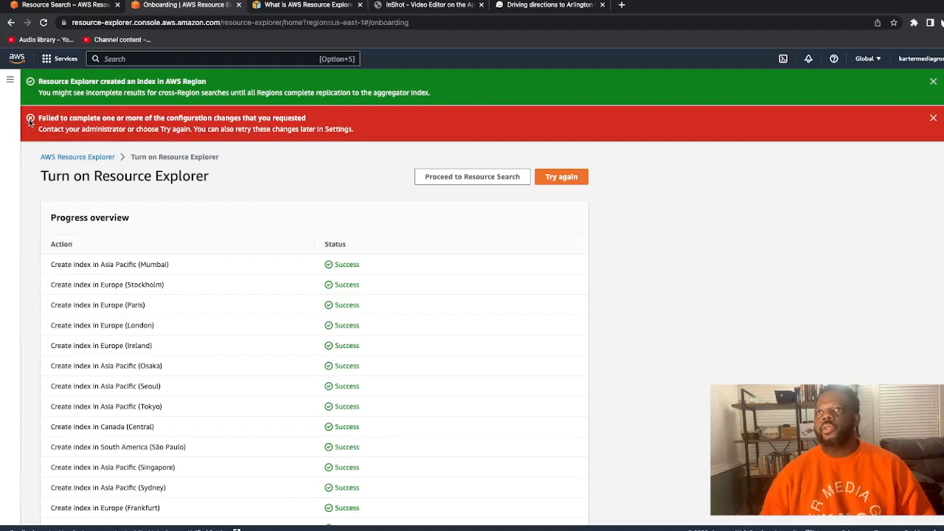
# Reload the setup page and try to turn on Resource Explorer again, then check the status of each Region's index.
pyautogui.click(934, 119)
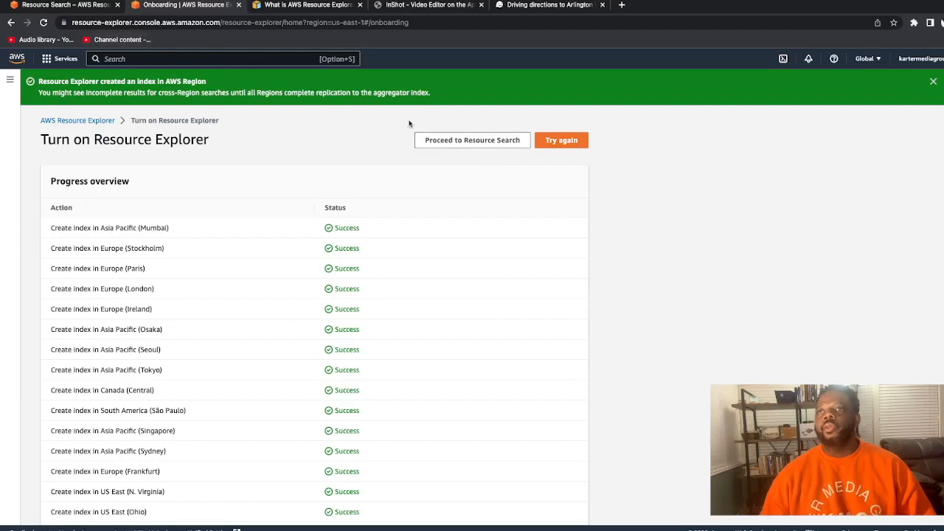
pyautogui.click(43, 23)
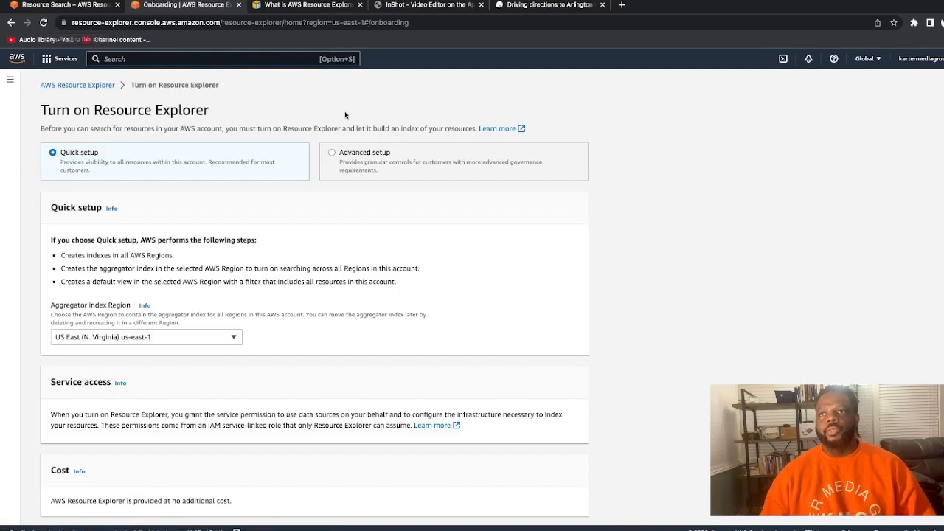
pyautogui.scroll(-1, 382, 358)
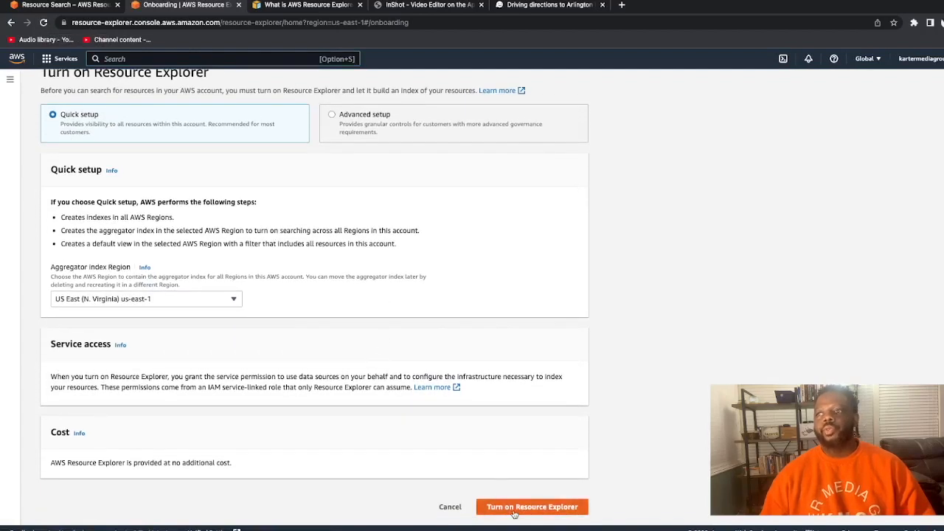
pyautogui.click(514, 509)
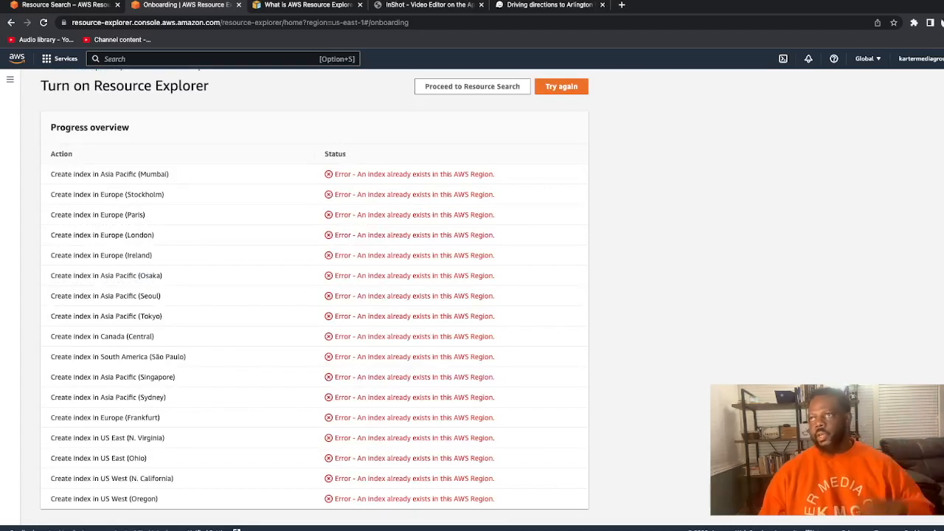
pyautogui.scroll(-1, 258, 340)
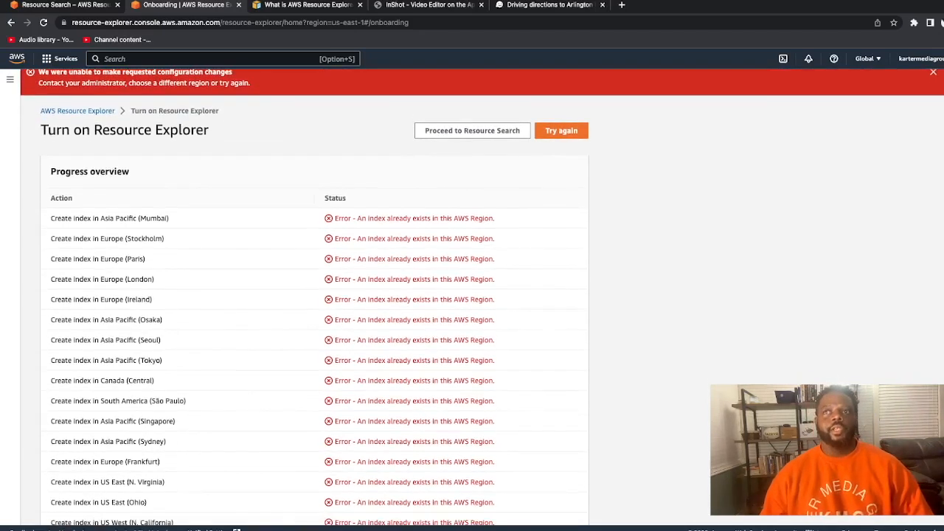
pyautogui.scroll(-1, 278, 201)
pyautogui.scroll(1, 203, 214)
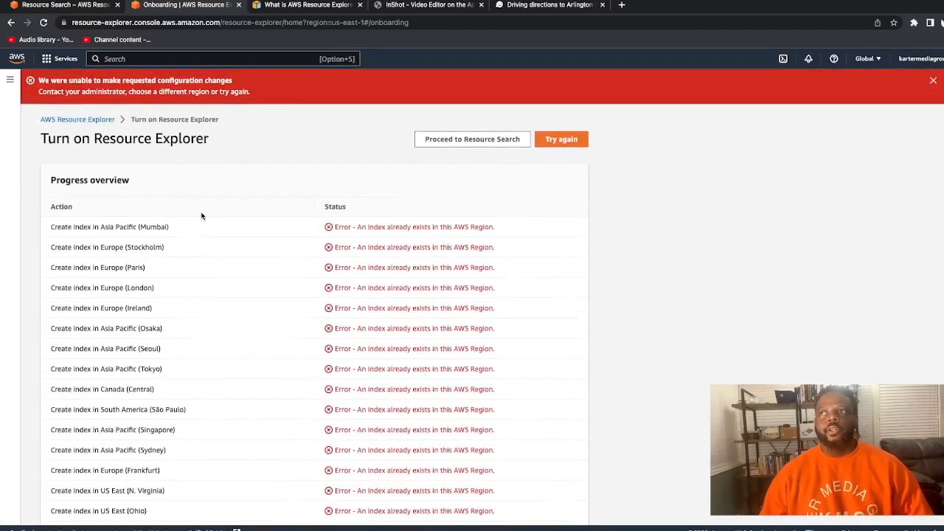
# Proceed to Resource Search and examine the first page of account resources and the available search views.
pyautogui.click(451, 142)
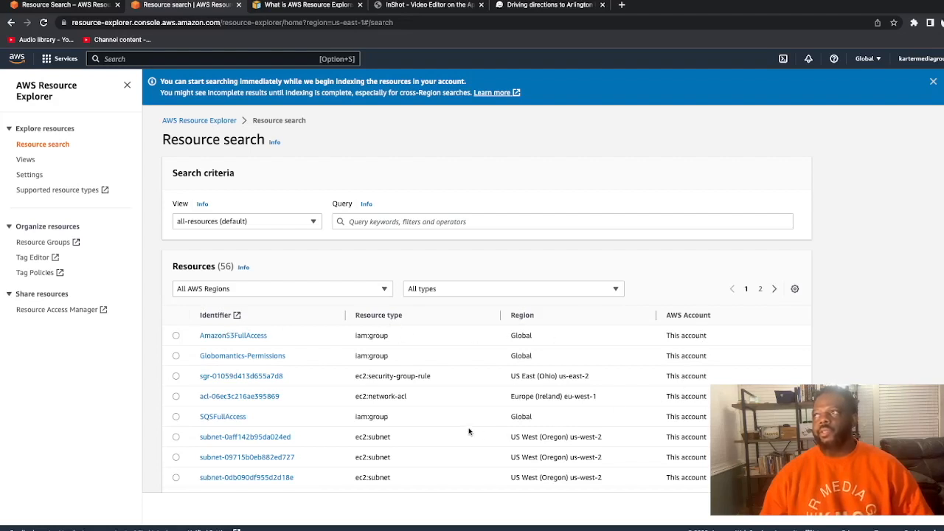
pyautogui.scroll(-3, 468, 431)
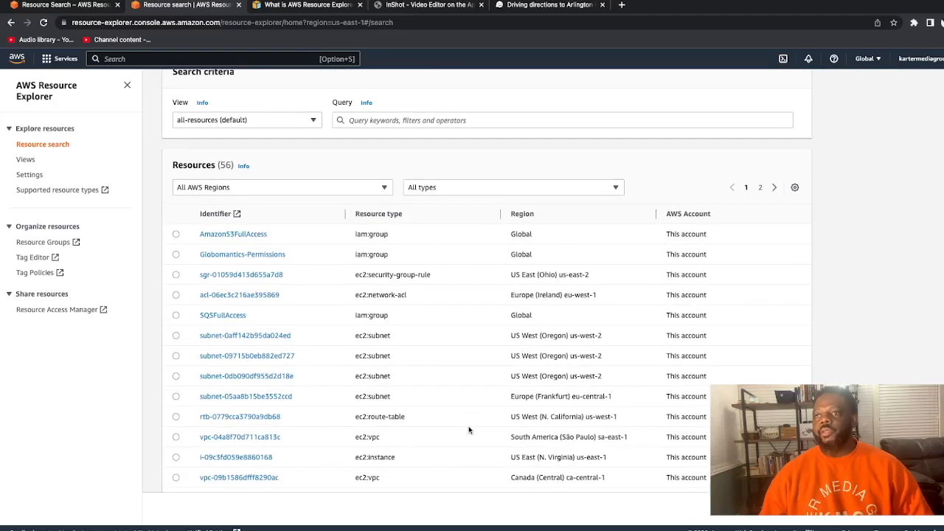
pyautogui.scroll(-4, 468, 430)
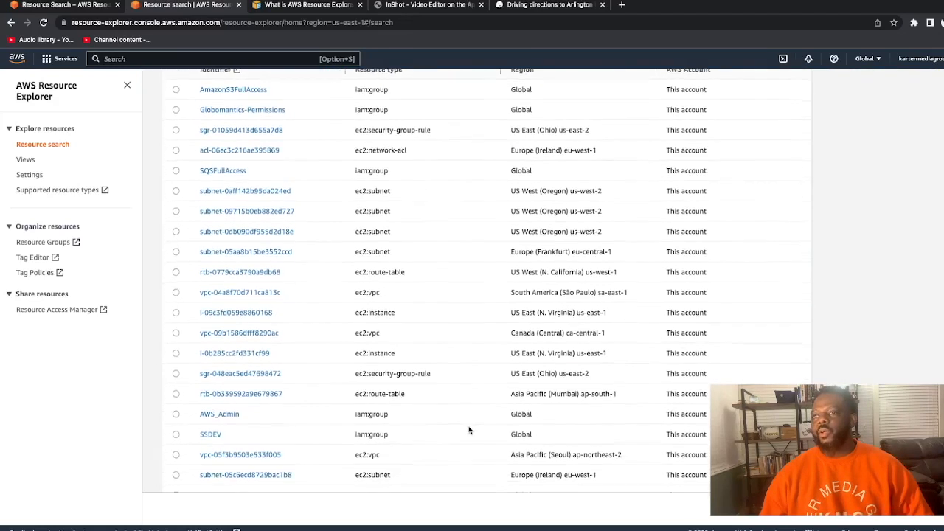
pyautogui.scroll(-5, 468, 430)
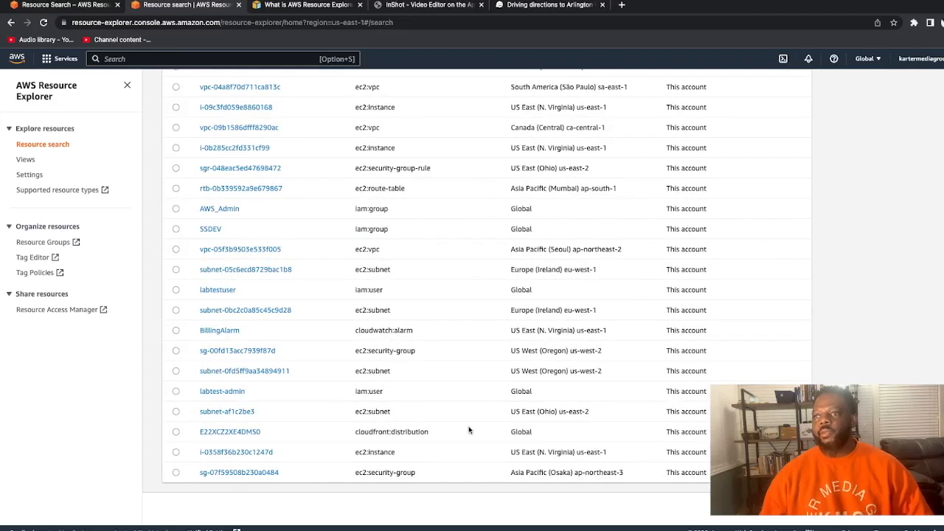
pyautogui.scroll(1, 468, 430)
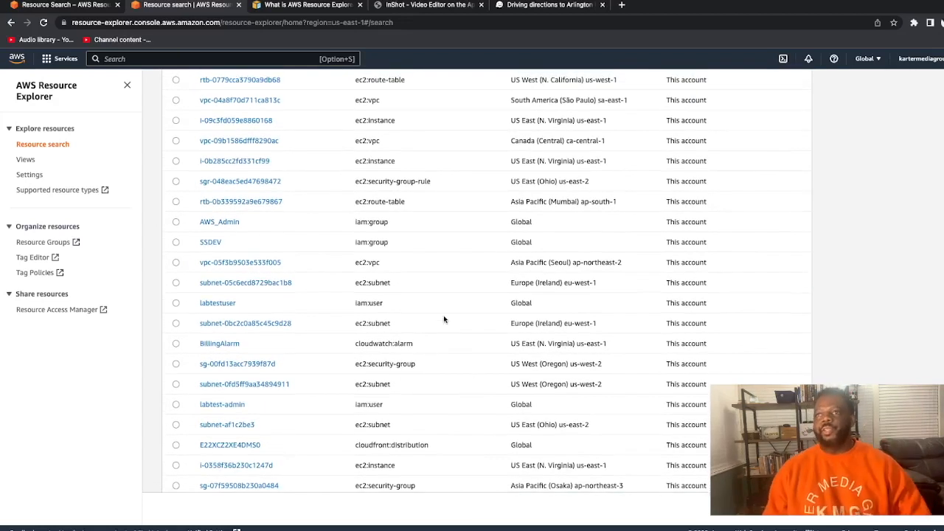
pyautogui.scroll(10, 444, 320)
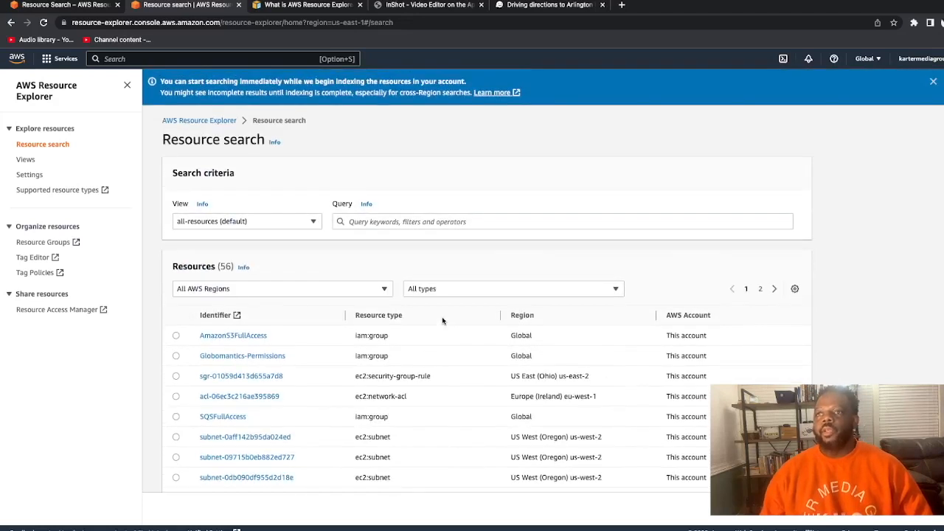
pyautogui.click(316, 227)
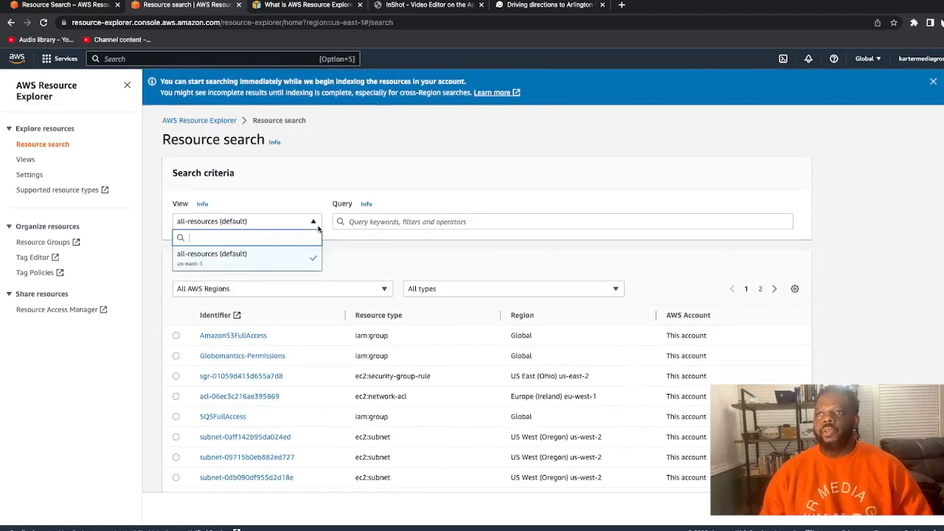
pyautogui.click(317, 224)
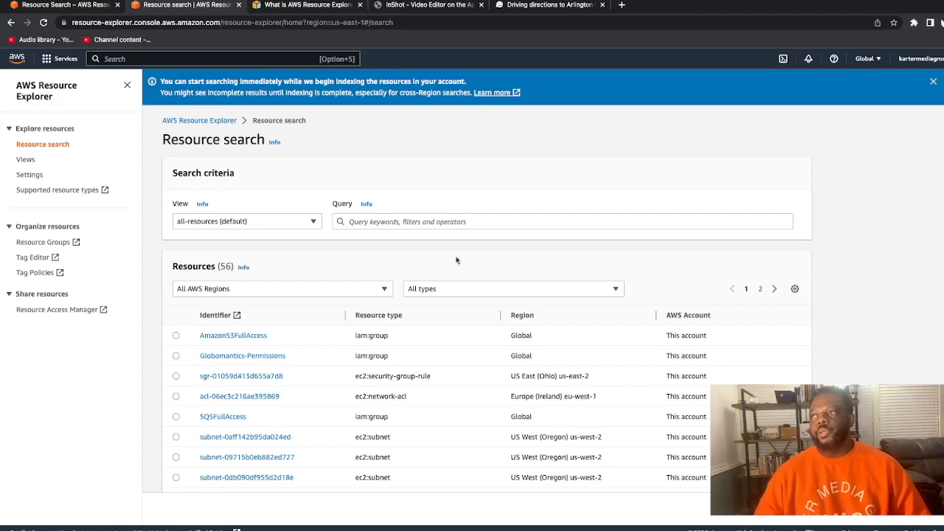
# Examine the second page of resources in the search results.
pyautogui.click(774, 289)
pyautogui.scroll(-5, 428, 381)
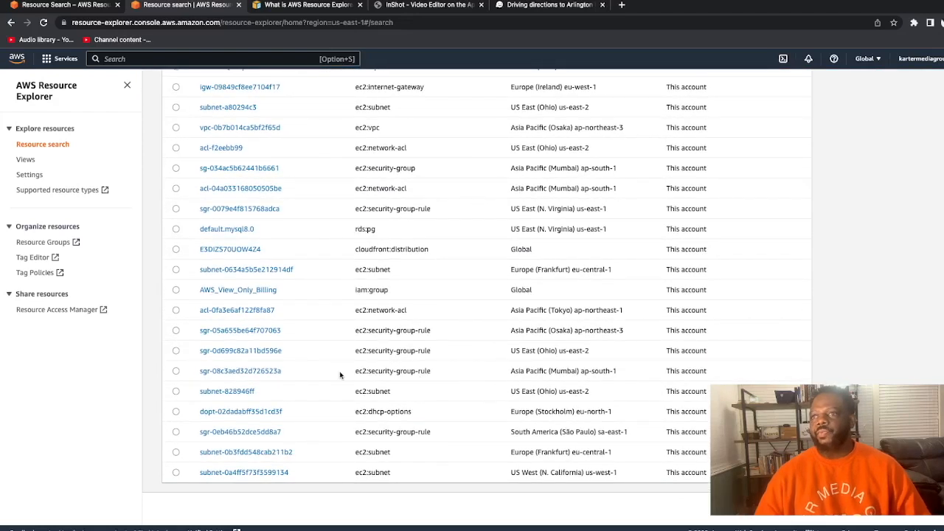
pyautogui.scroll(1, 398, 380)
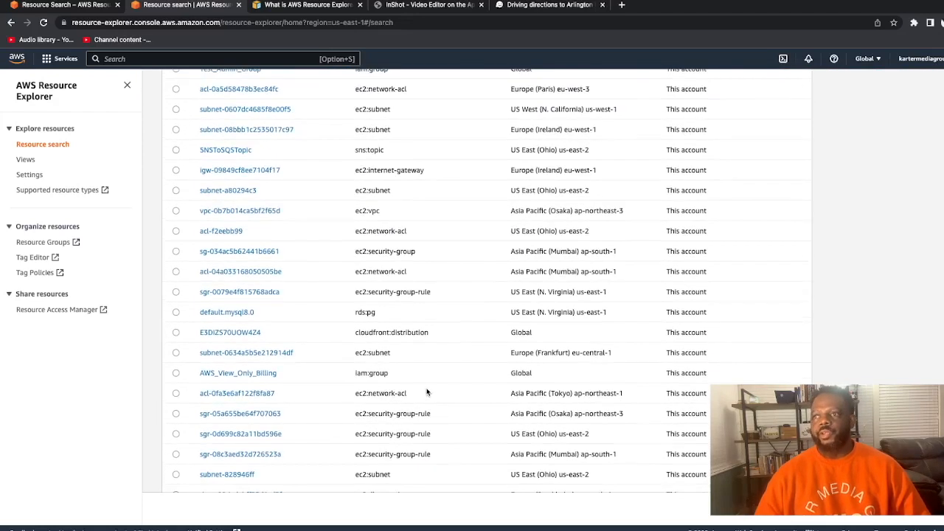
pyautogui.scroll(1, 425, 392)
pyautogui.scroll(5, 425, 392)
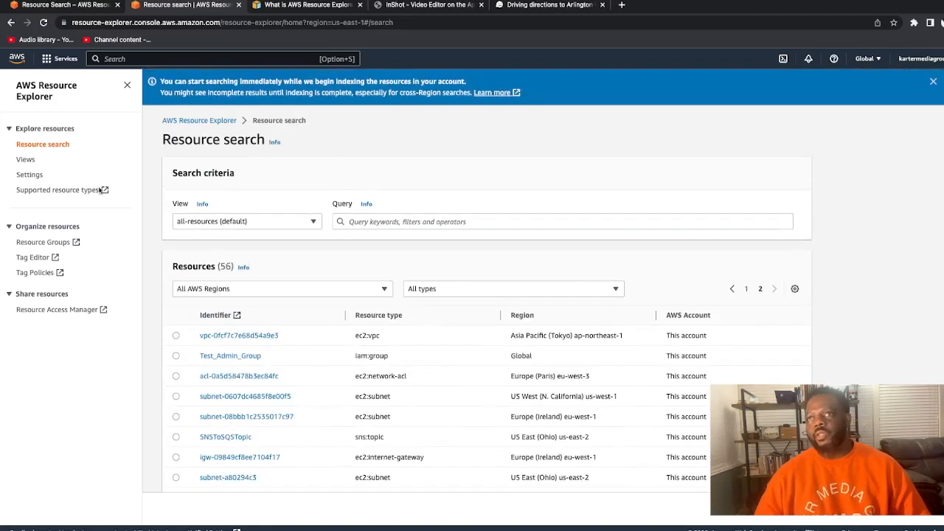
# Start creating a new Resource Explorer view and name it YouTube Test View.
pyautogui.click(27, 161)
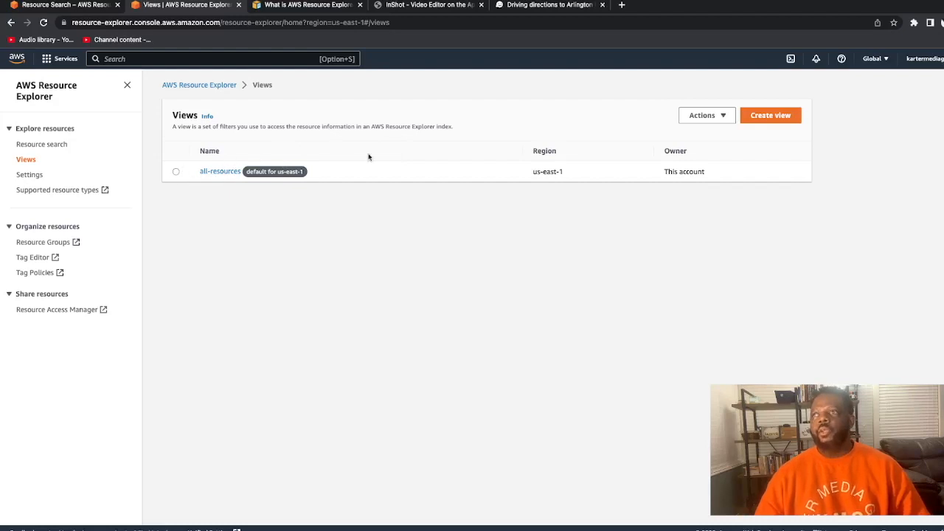
pyautogui.click(726, 120)
pyautogui.click(725, 120)
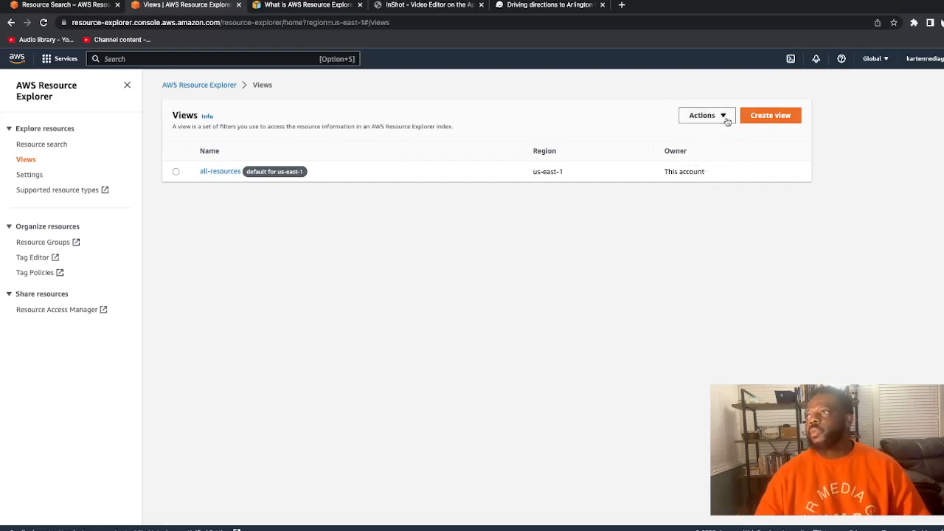
pyautogui.click(769, 118)
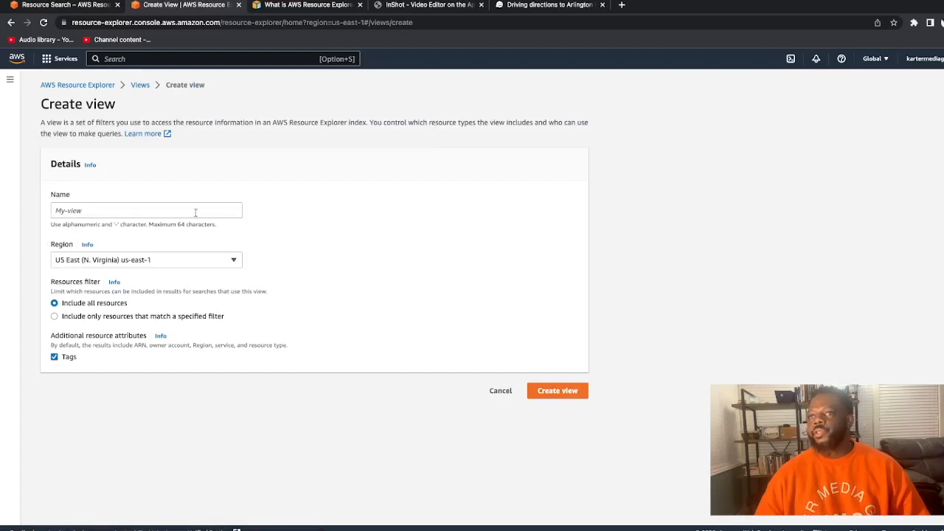
pyautogui.click(106, 213)
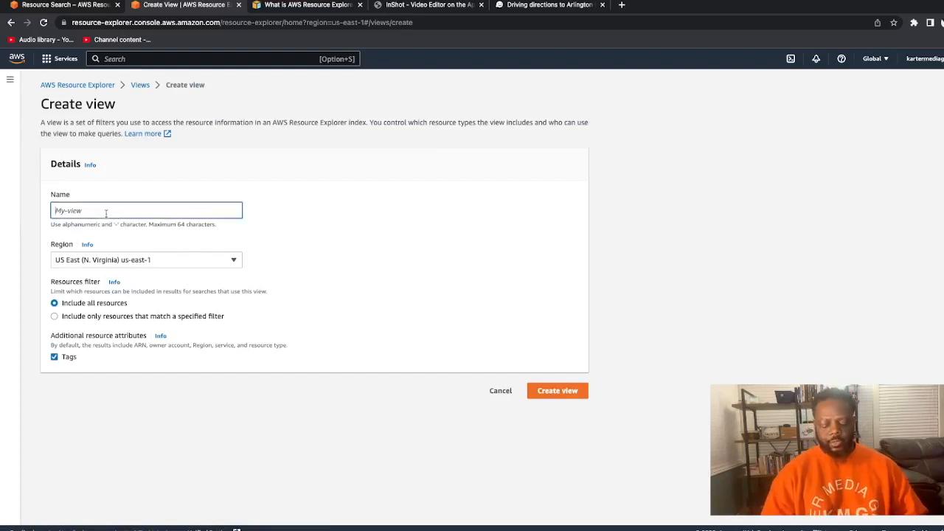
pyautogui.write('You')
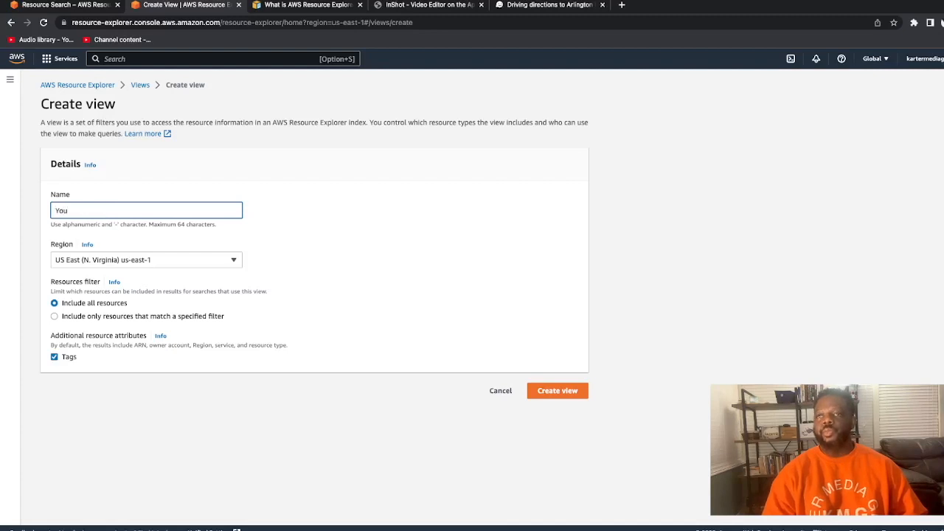
pyautogui.write('Tube Test')
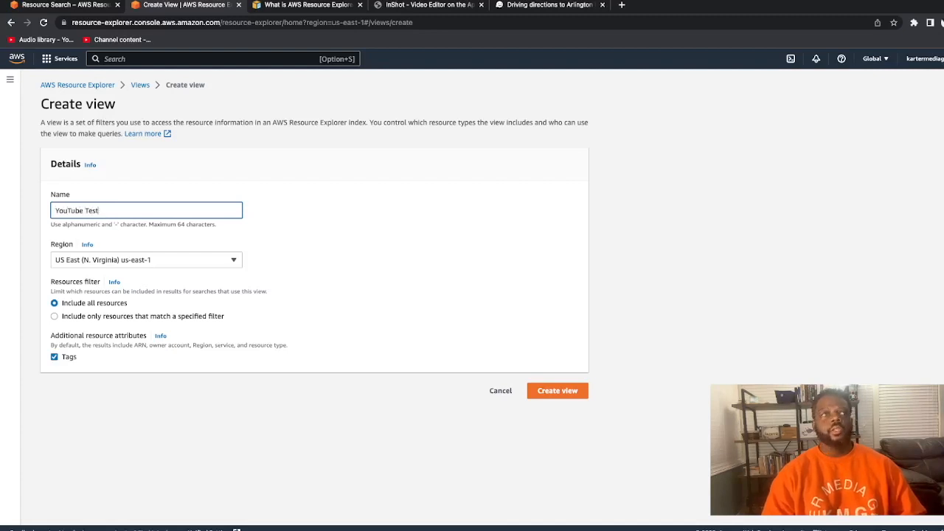
pyautogui.write(' View')
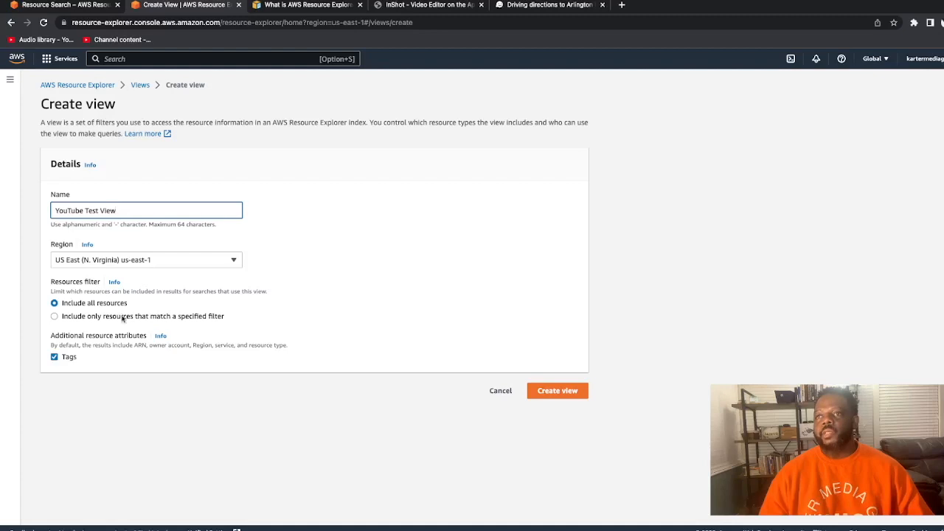
# Restrict the view to resources that match a specified filter and enter ec2 as the filter query.
pyautogui.click(54, 316)
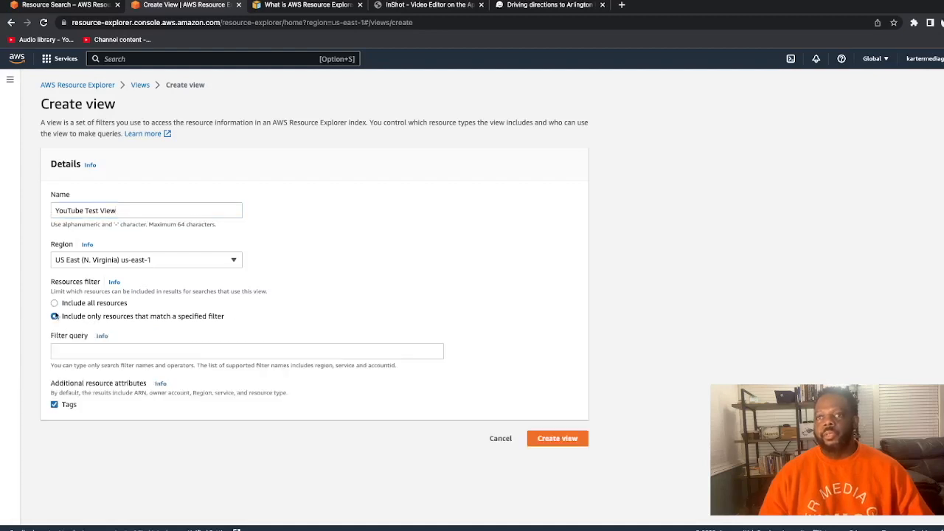
pyautogui.click(82, 354)
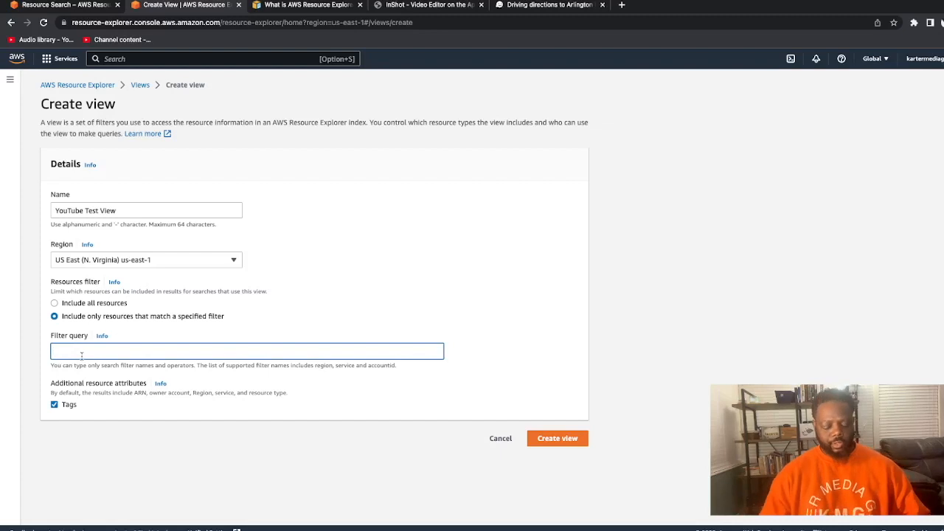
pyautogui.write('ec2')
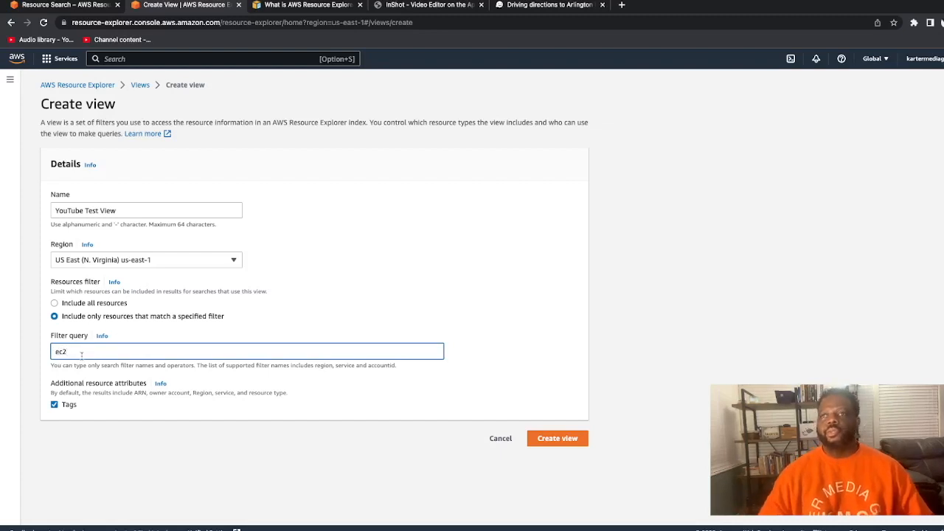
# Look up the service filter syntax in the filter query help and clear the ec2 query.
pyautogui.click(104, 336)
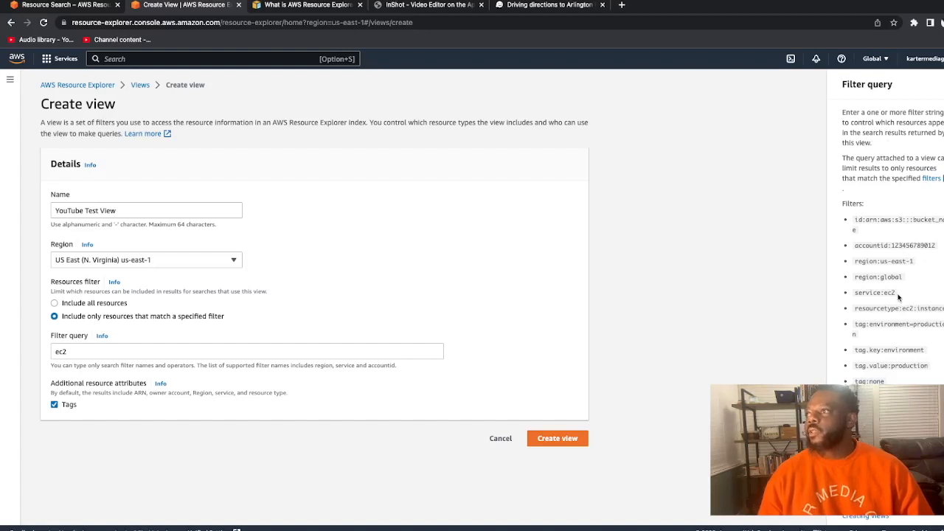
pyautogui.moveTo(897, 295); pyautogui.dragTo(859, 293)
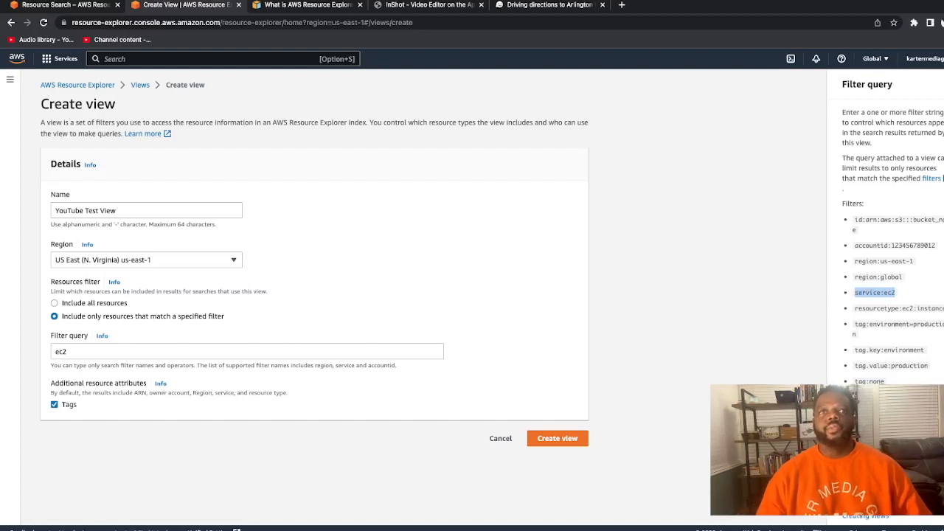
pyautogui.doubleClick(101, 351)
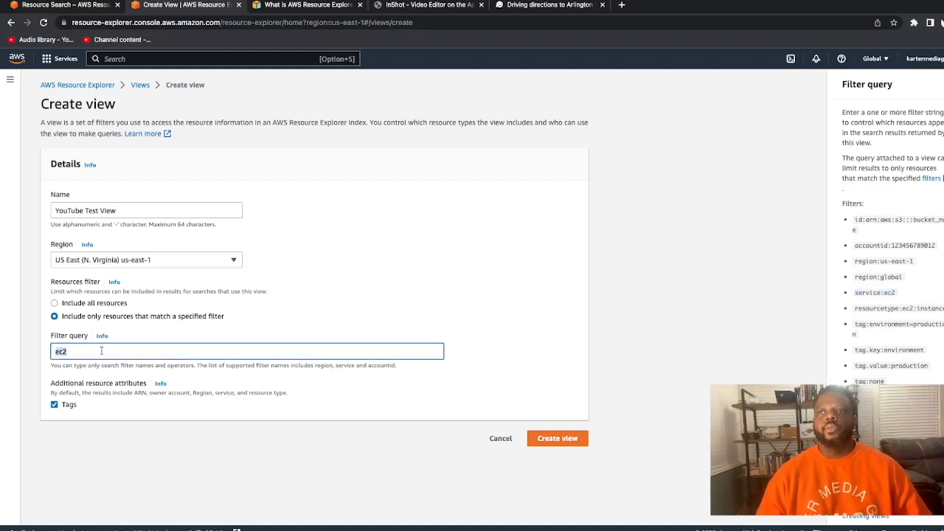
pyautogui.press('BackSpace')
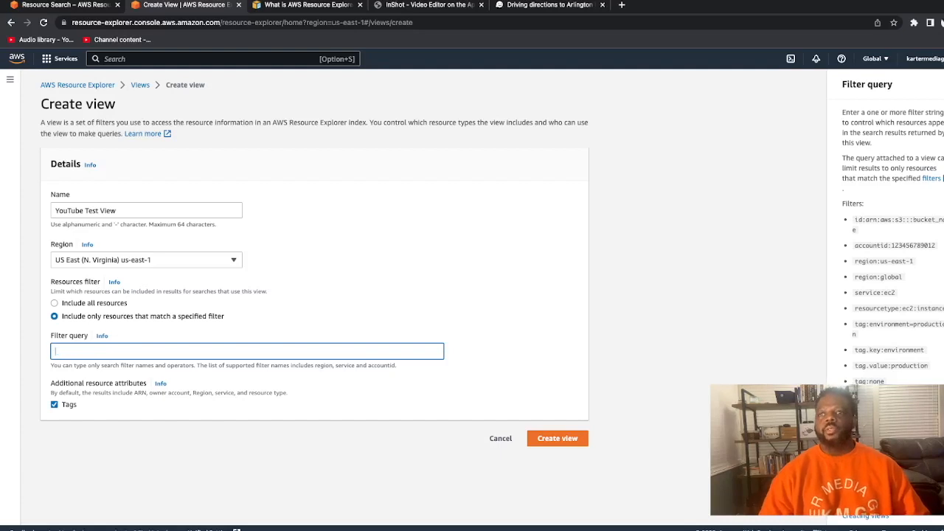
pyautogui.rightClick(81, 353)
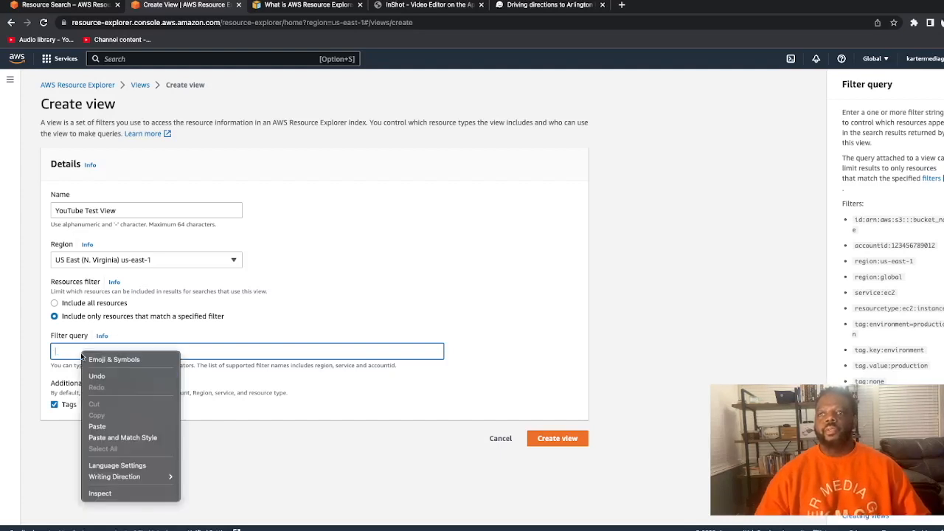
pyautogui.click(111, 425)
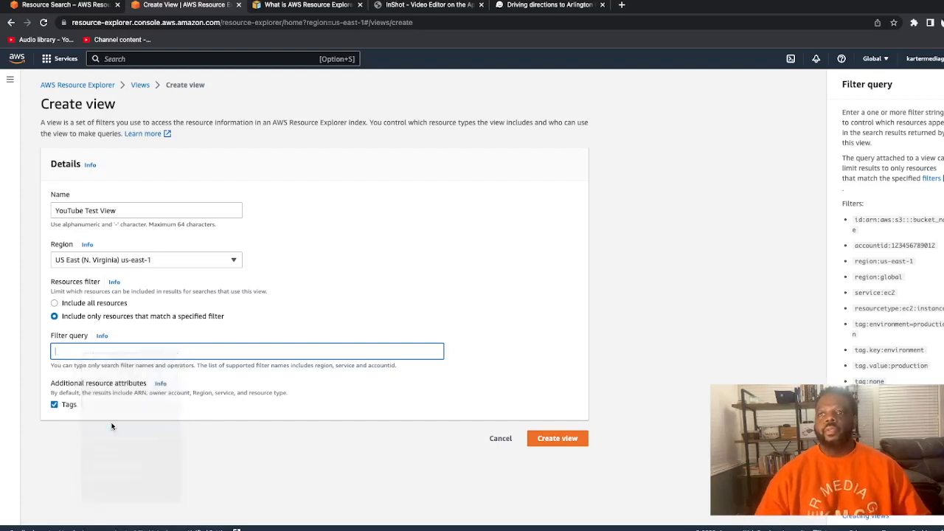
pyautogui.tripleClick(146, 352)
pyautogui.press('BackSpace')
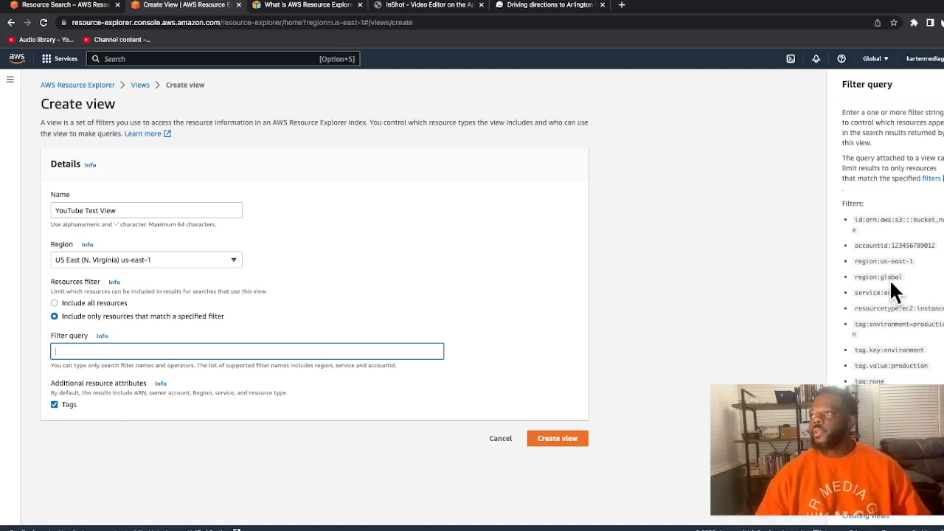
# Copy the service:ec2 example from the filter query help into the view's filter query.
pyautogui.moveTo(895, 294); pyautogui.dragTo(860, 294)
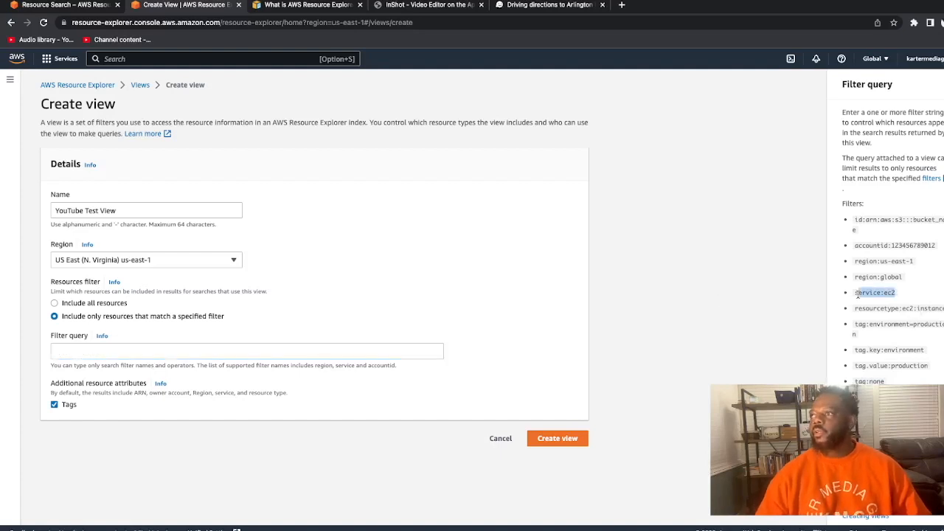
pyautogui.rightClick(856, 293)
pyautogui.click(776, 315)
pyautogui.rightClick(73, 354)
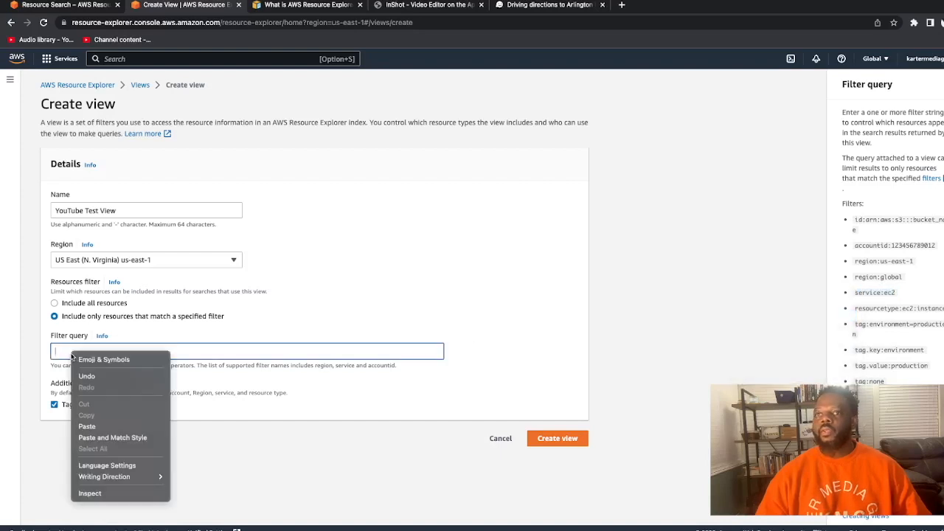
pyautogui.click(87, 426)
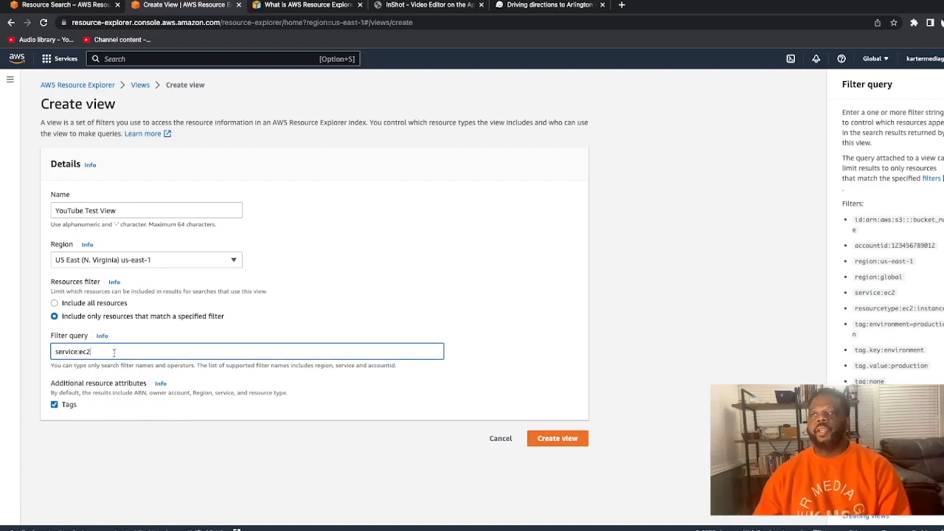
# Rename the view as EC2 Vw and try to create it.
pyautogui.moveTo(116, 211); pyautogui.dragTo(20, 216)
pyautogui.write('E')
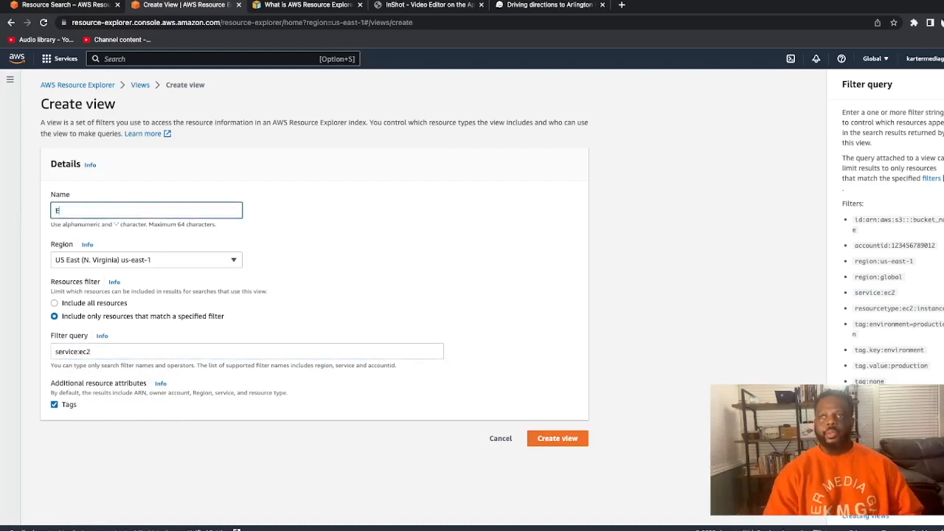
pyautogui.write('C2')
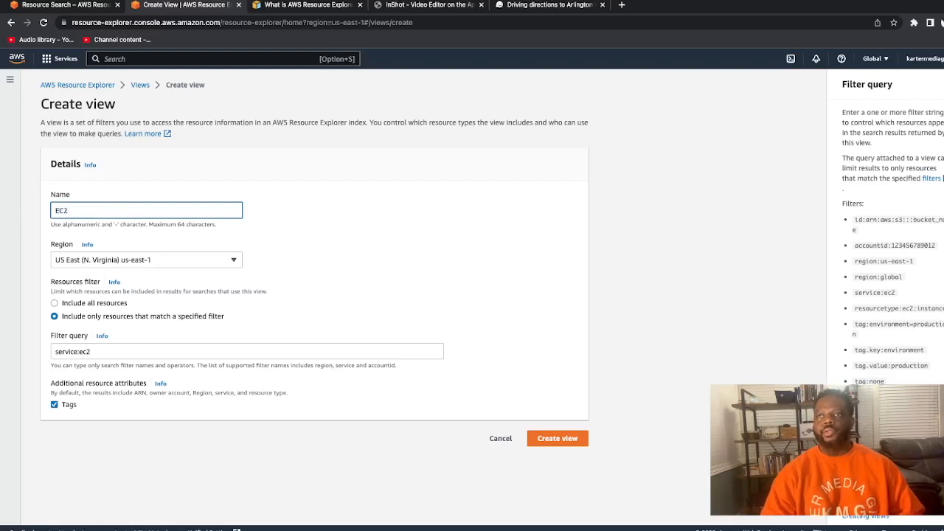
pyautogui.write(' Vw')
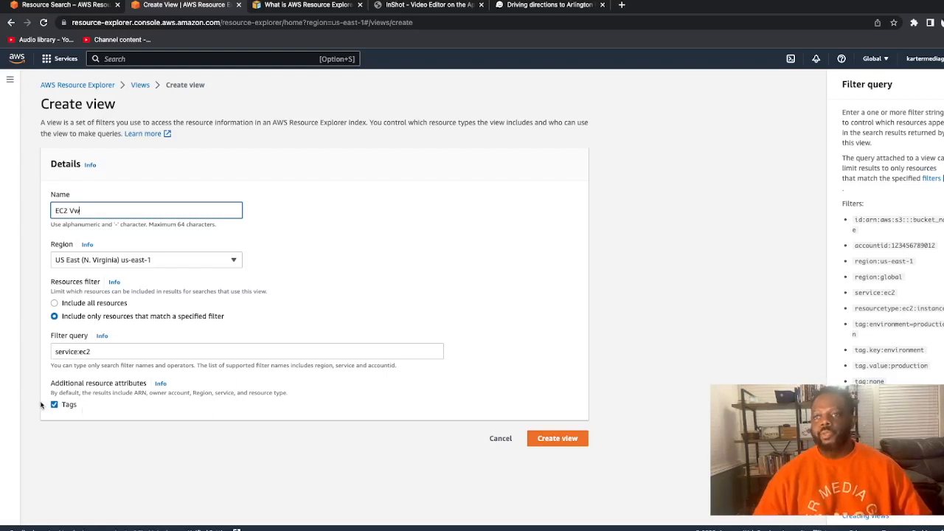
pyautogui.click(555, 444)
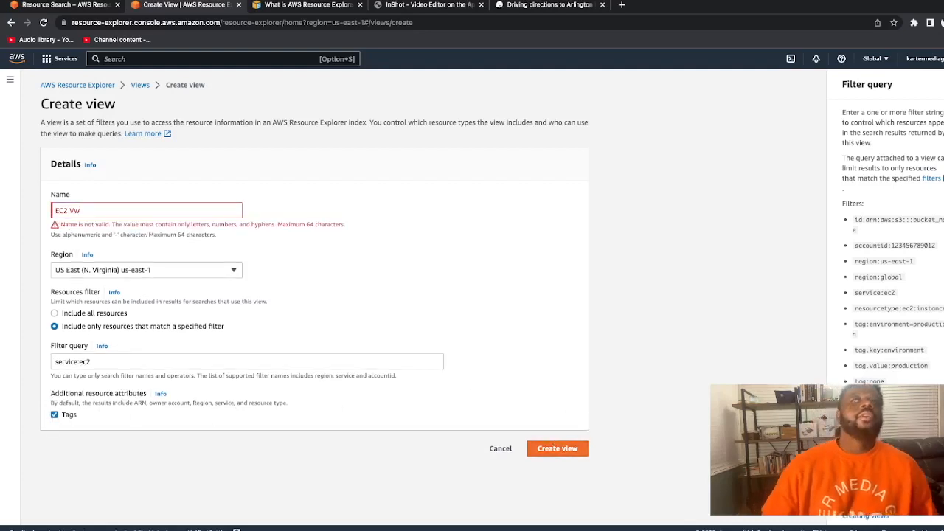
# Change the view name to EC2 _VW and try to create the view again.
pyautogui.click(70, 211)
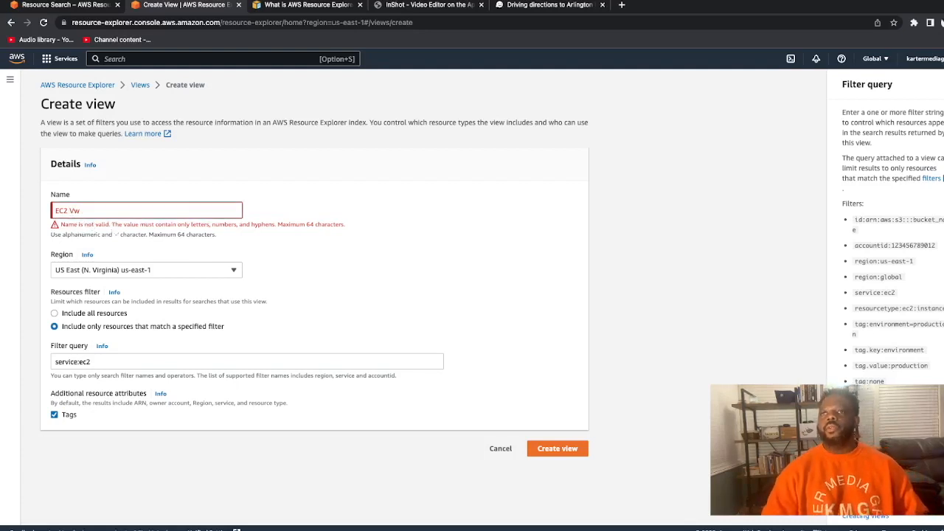
pyautogui.write('_VW')
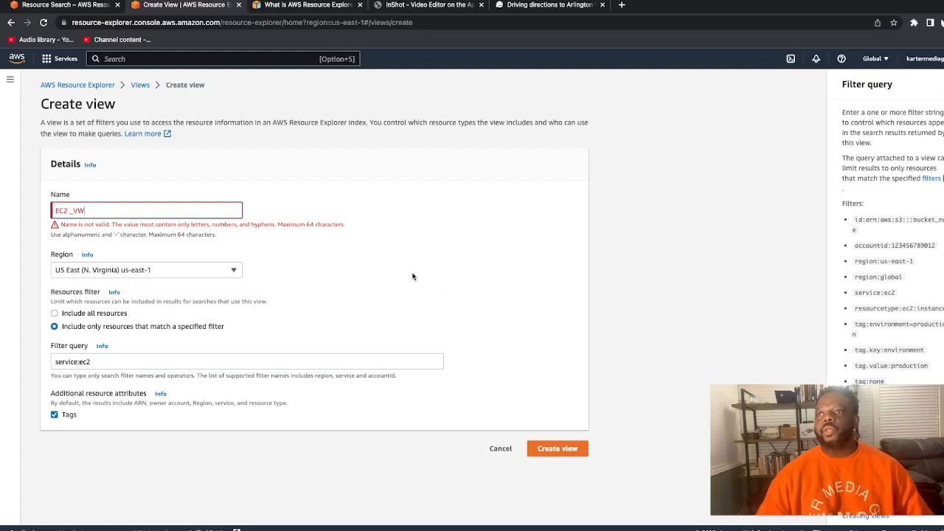
pyautogui.click(552, 454)
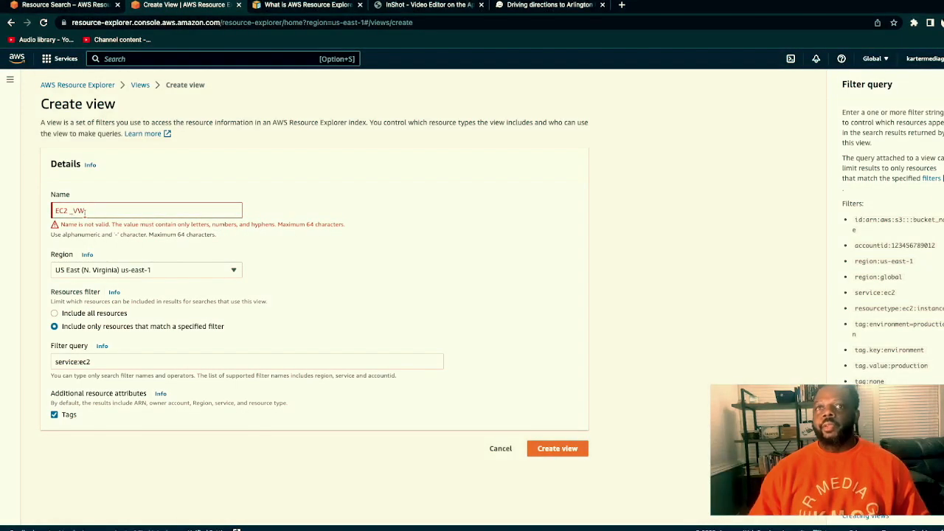
# Correct the view name to EC2-VW and create the view.
pyautogui.click(103, 209)
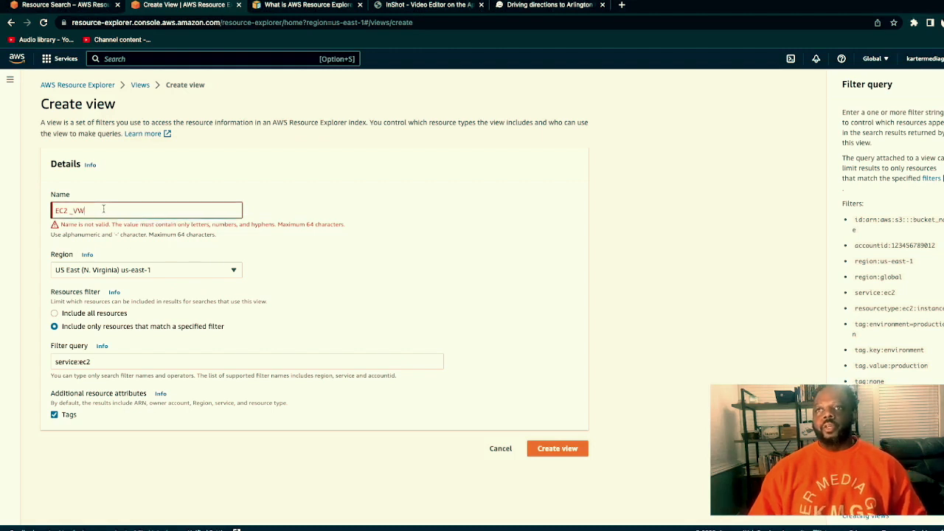
pyautogui.press('BackSpace')
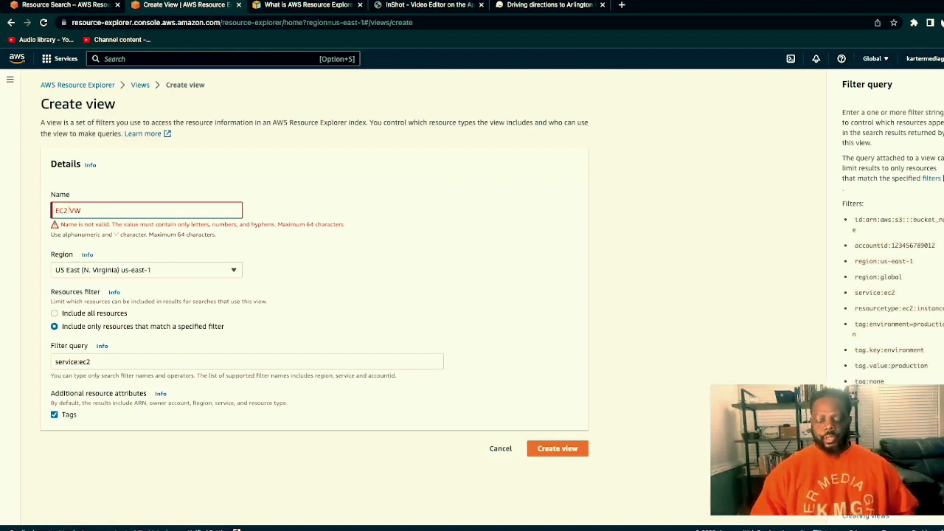
pyautogui.click(66, 210)
pyautogui.press('BackSpace')
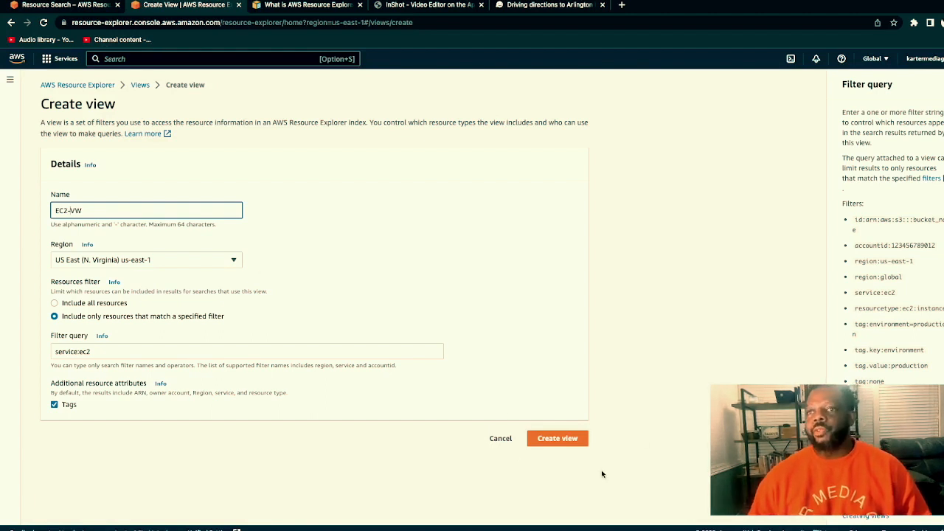
pyautogui.click(556, 438)
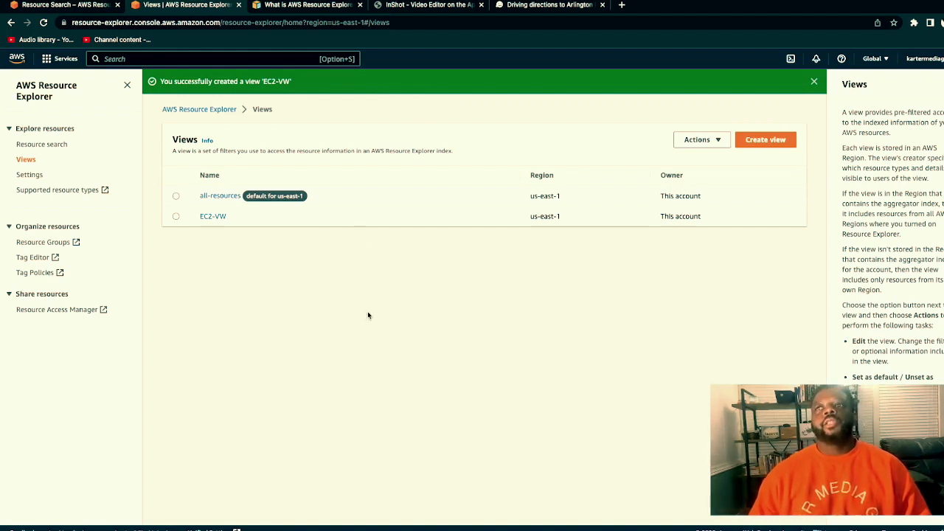
# Examine the details and available actions of the EC2-VW view, and the details of the all-resources view.
pyautogui.click(212, 216)
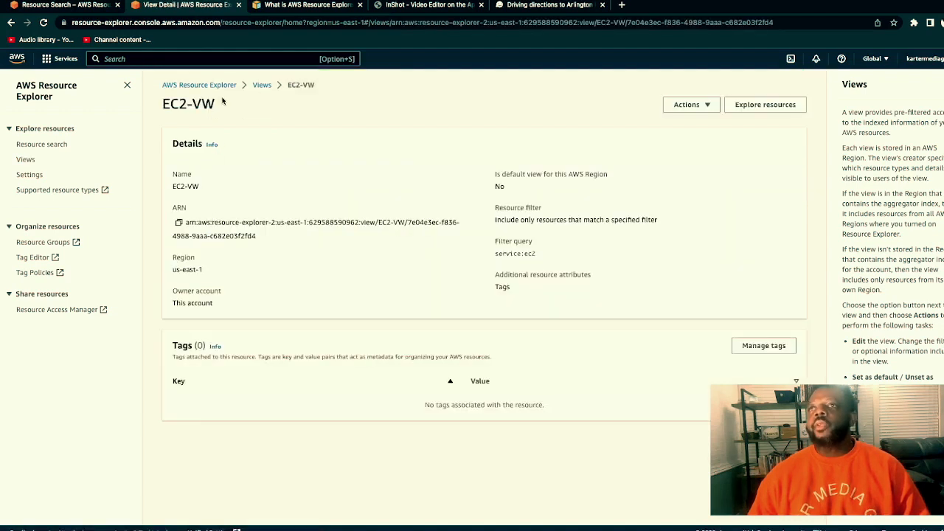
pyautogui.click(262, 85)
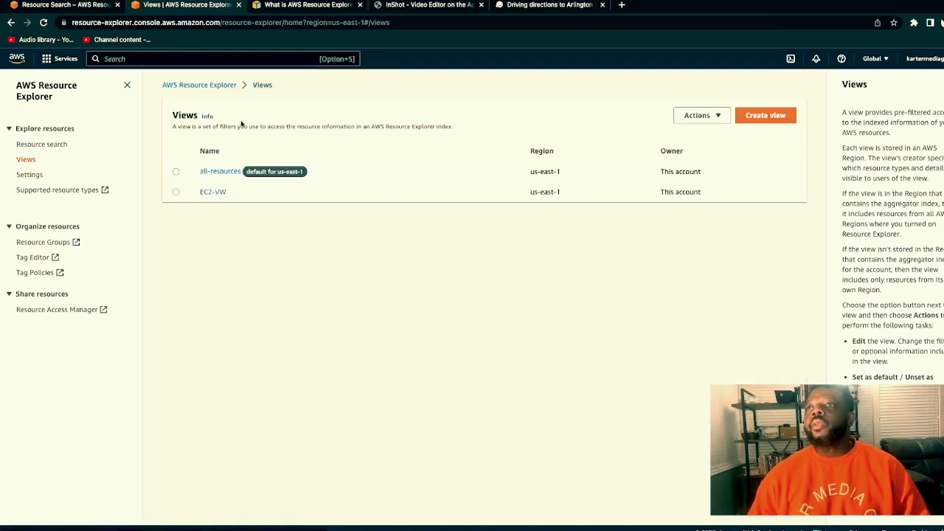
pyautogui.click(175, 193)
pyautogui.click(717, 118)
pyautogui.click(519, 263)
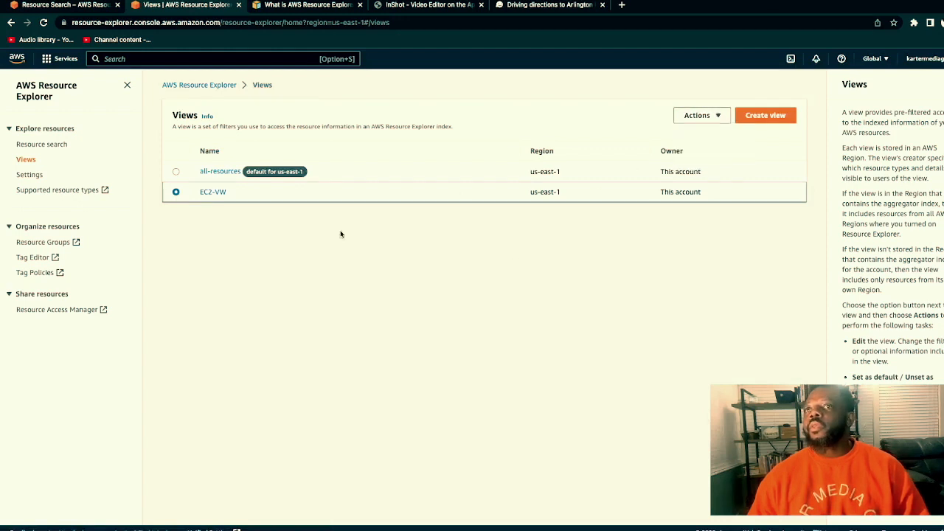
pyautogui.click(219, 172)
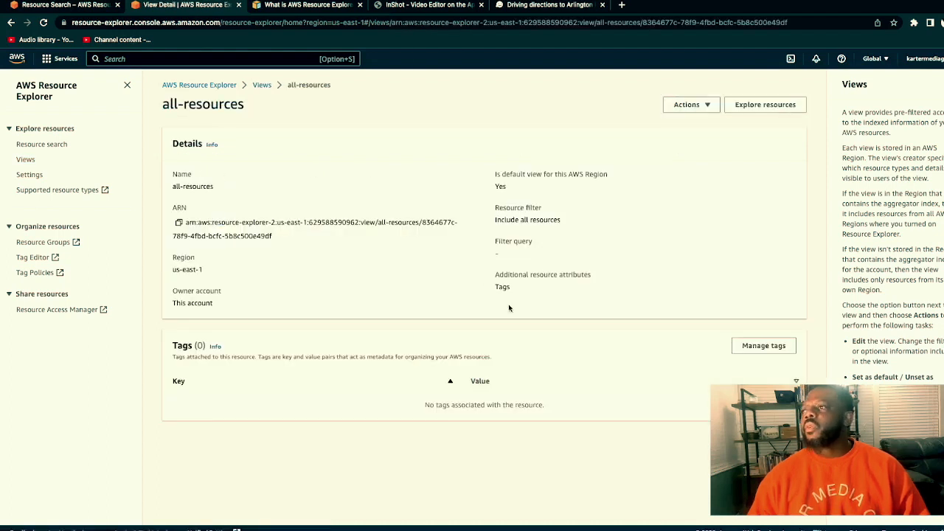
pyautogui.click(27, 160)
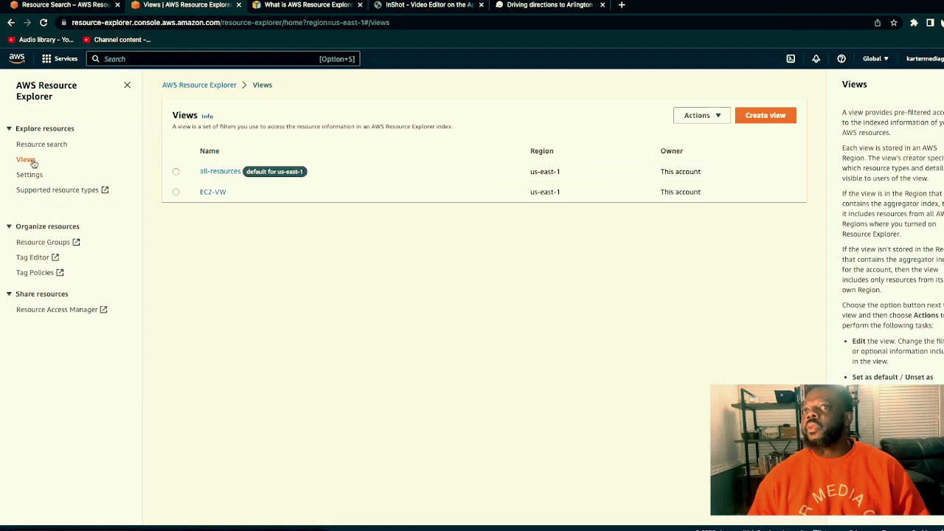
# Go to Resource search, switch the search view from all-resources to EC2-VW and examine the listed resources.
pyautogui.click(39, 145)
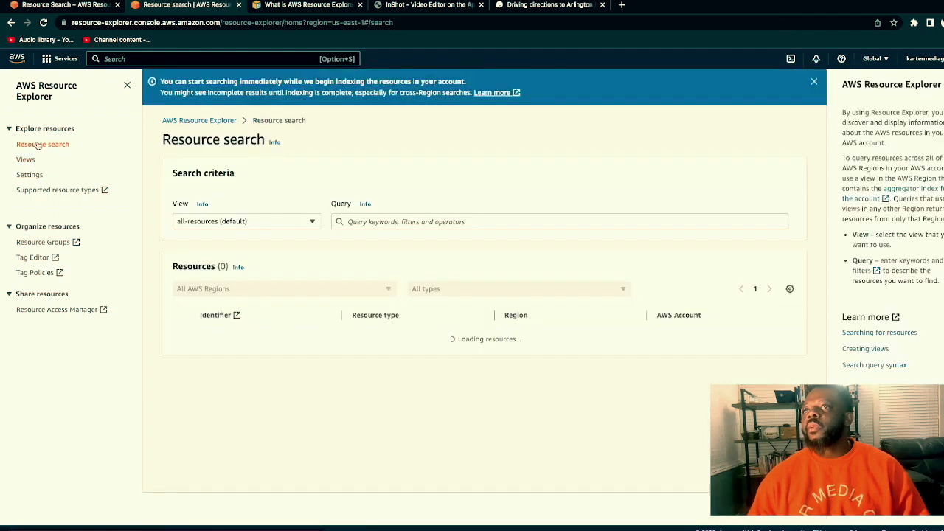
pyautogui.scroll(-10, 545, 241)
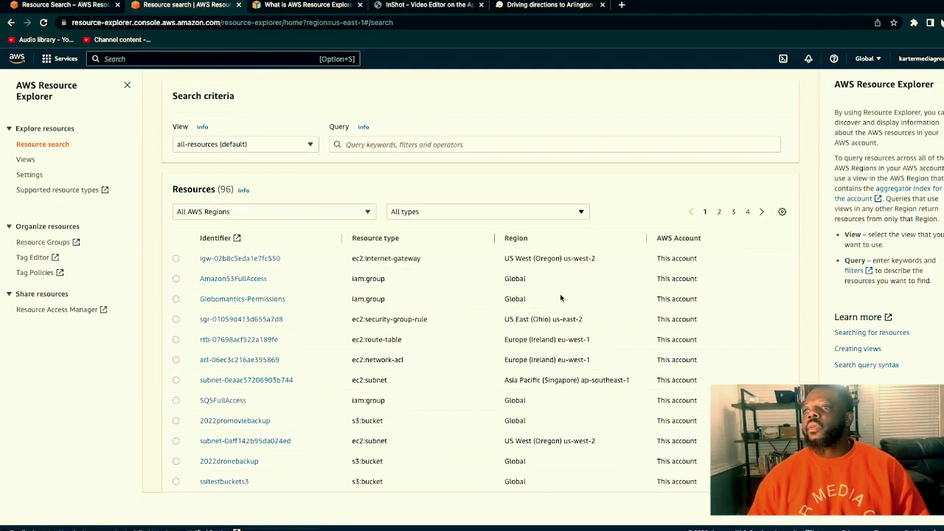
pyautogui.scroll(10, 561, 298)
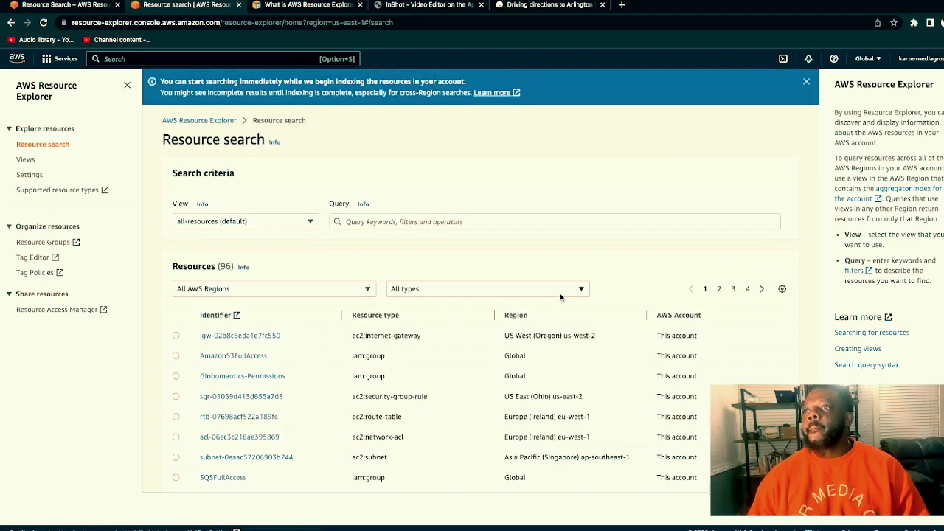
pyautogui.click(311, 222)
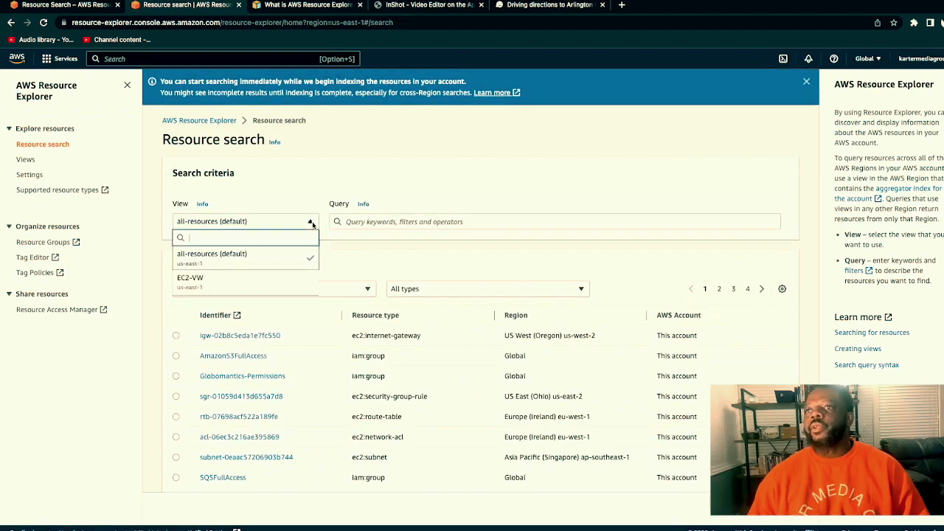
pyautogui.click(196, 287)
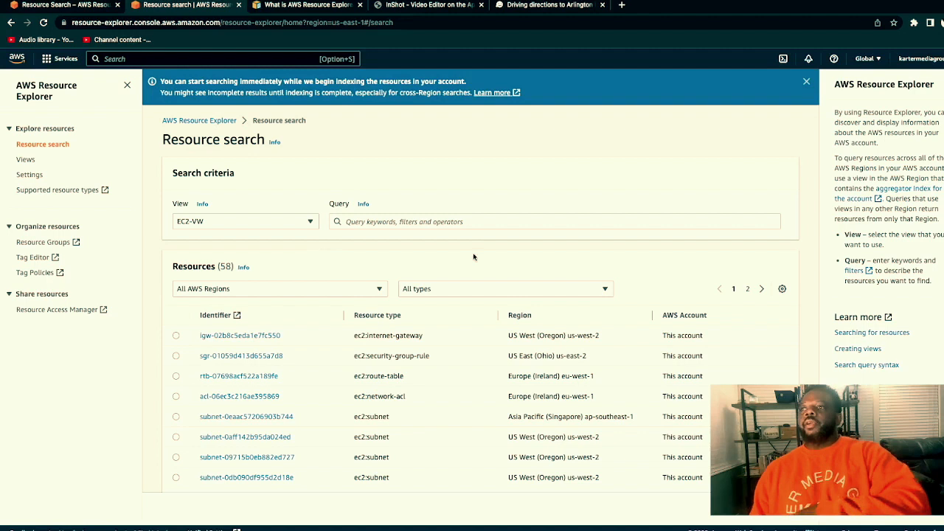
pyautogui.scroll(-1, 331, 365)
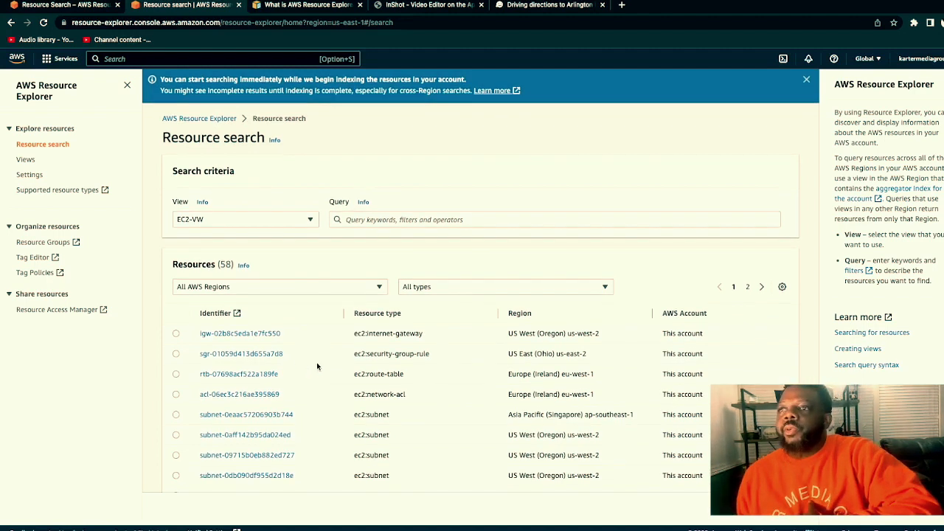
# Examine the resource types listed for the EC2-VW view, including the ec2:instance entries.
pyautogui.scroll(-3, 354, 362)
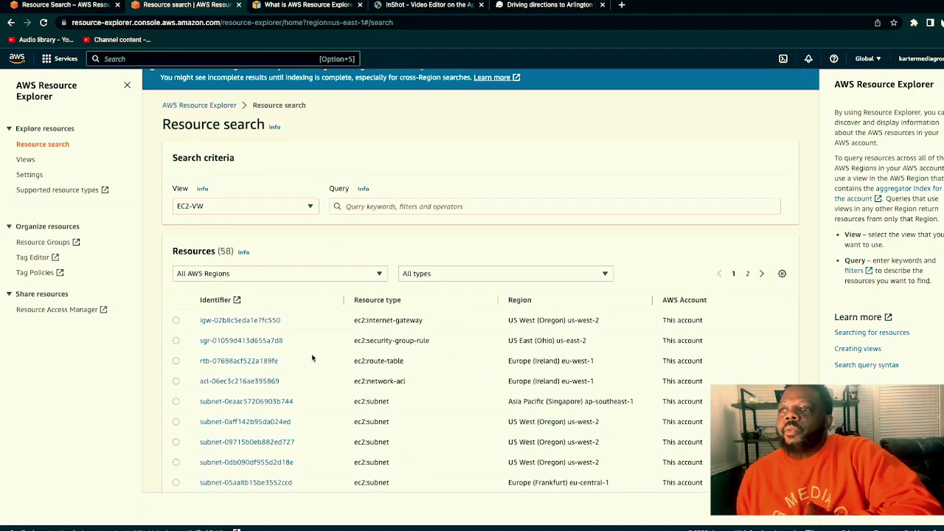
pyautogui.scroll(-10, 407, 363)
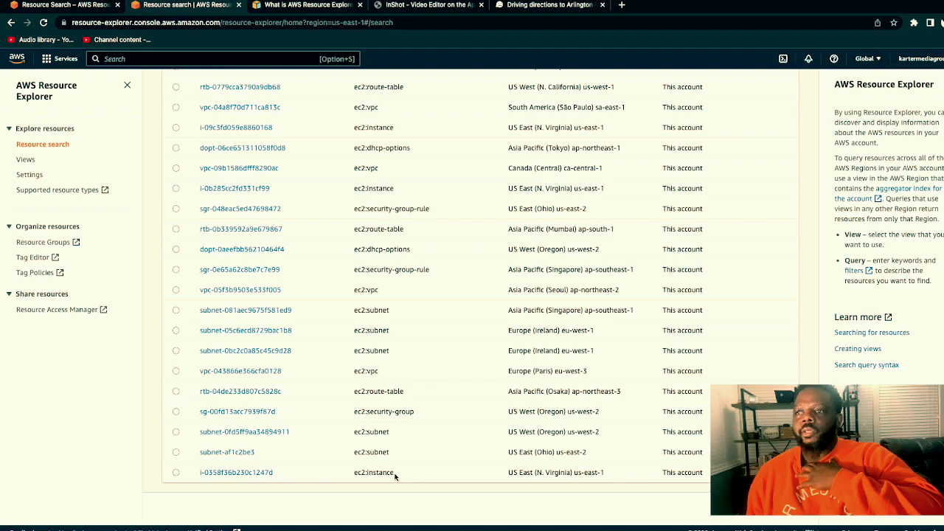
pyautogui.moveTo(395, 472); pyautogui.dragTo(354, 473)
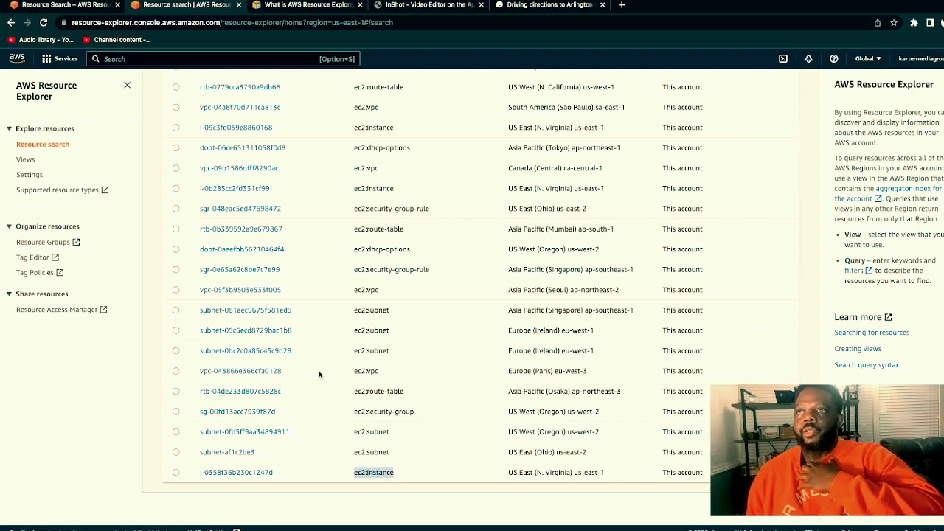
pyautogui.scroll(10, 319, 374)
pyautogui.scroll(-10, 318, 374)
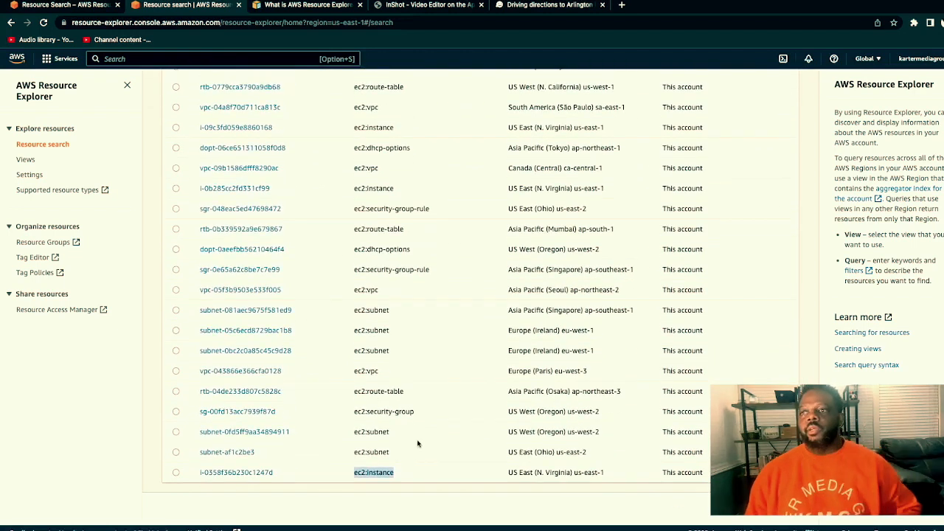
pyautogui.click(410, 462)
pyautogui.moveTo(398, 473); pyautogui.dragTo(355, 470)
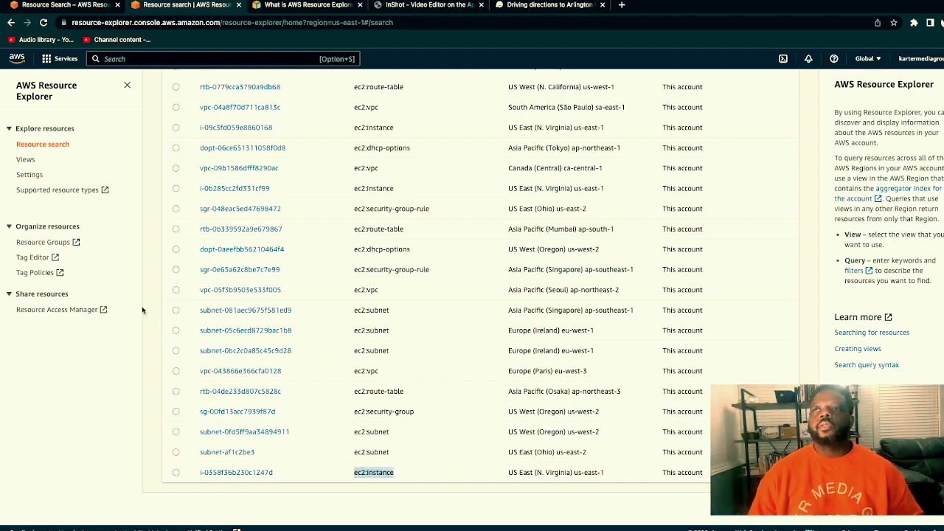
pyautogui.scroll(15, 260, 325)
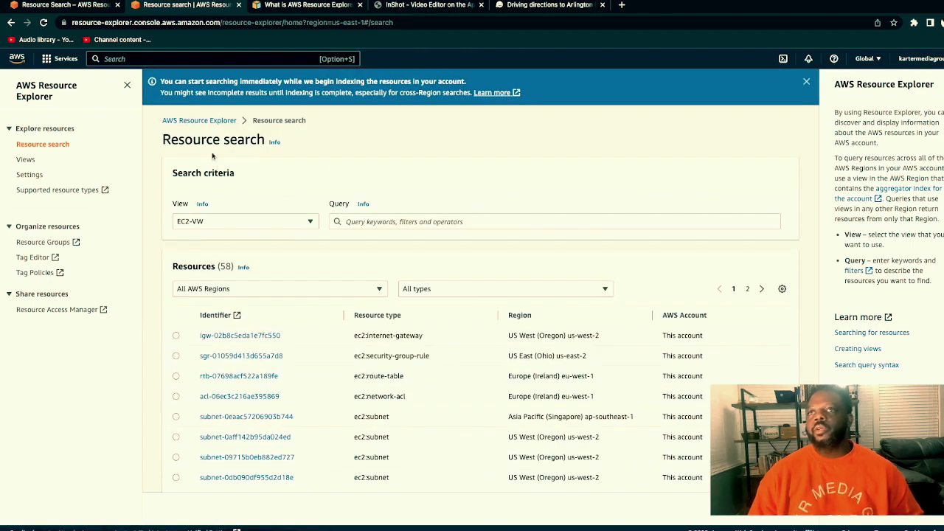
pyautogui.click(24, 160)
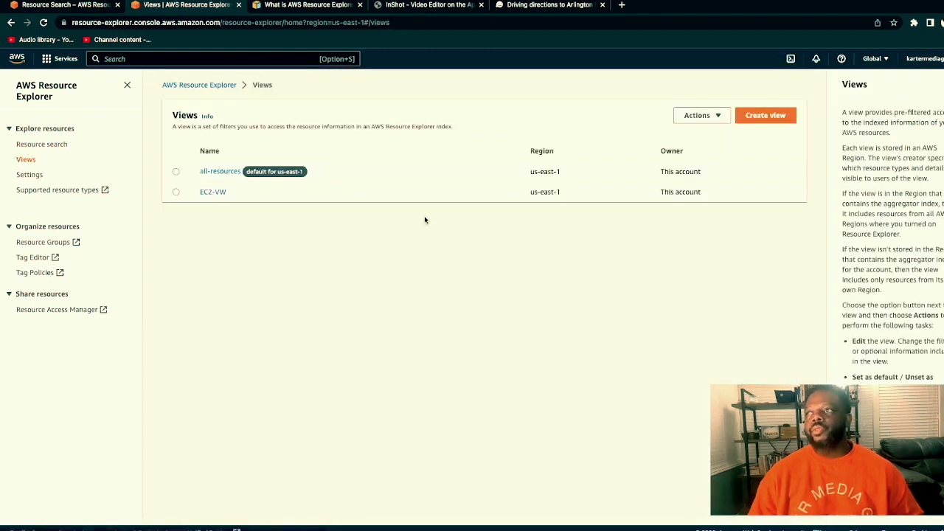
pyautogui.click(175, 193)
pyautogui.click(722, 115)
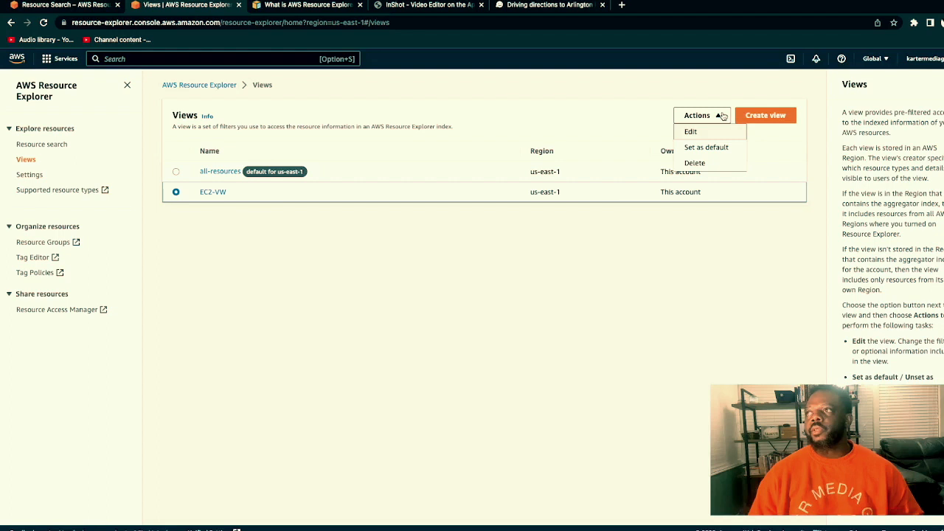
pyautogui.click(691, 132)
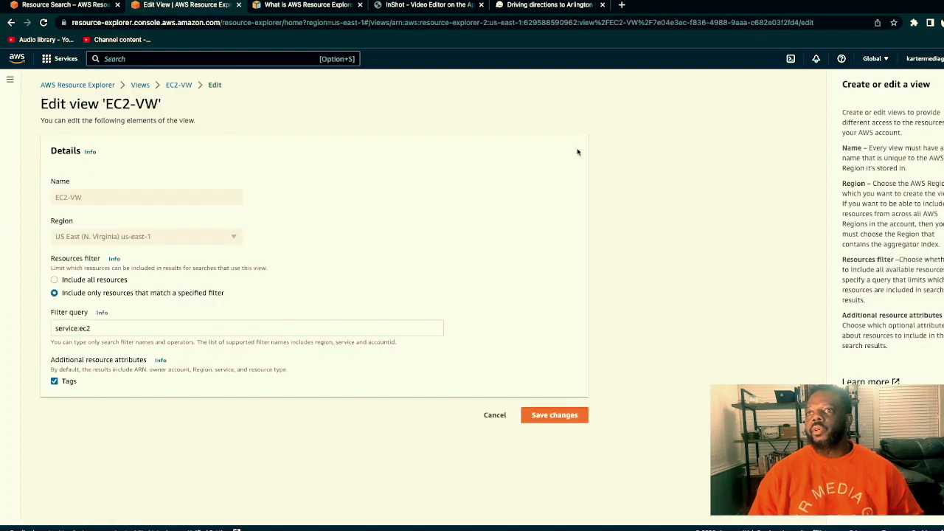
pyautogui.click(120, 328)
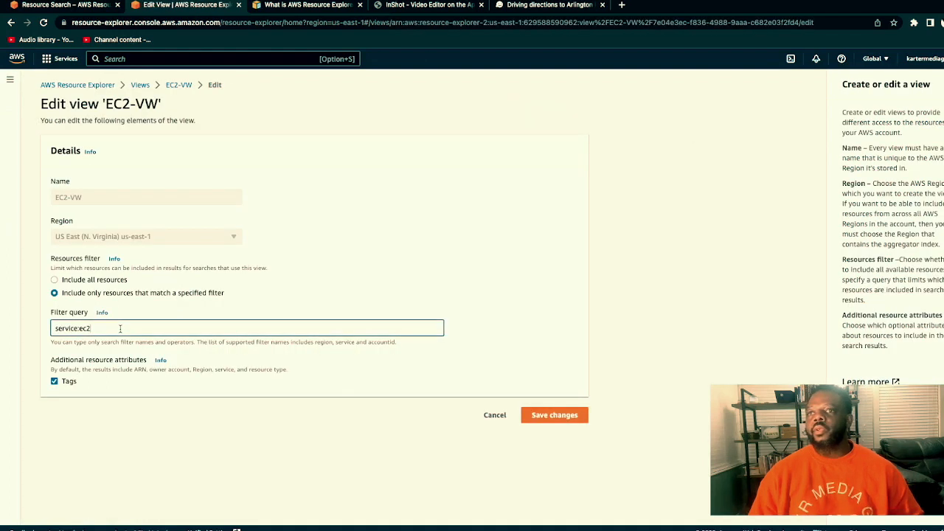
pyautogui.press('BackSpace')
pyautogui.press('BackSpace')
pyautogui.press('BackSpace')
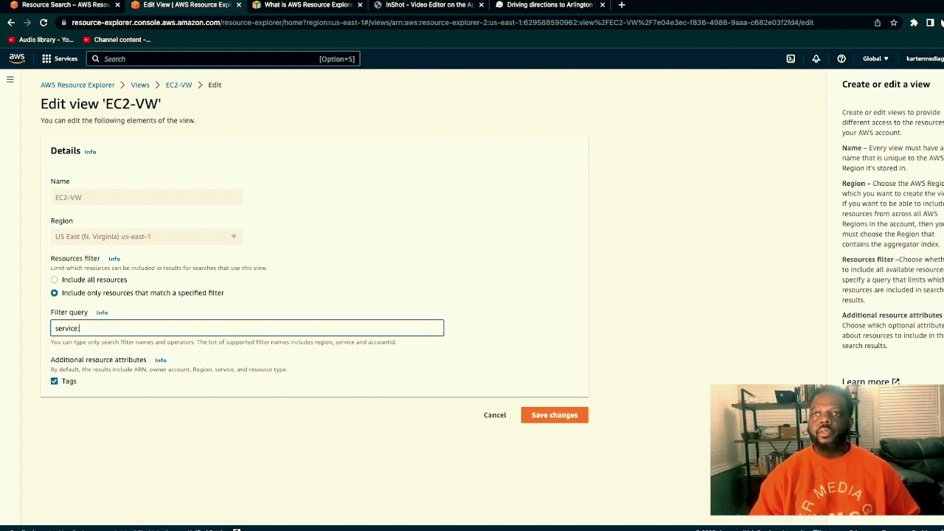
pyautogui.rightClick(95, 324)
pyautogui.click(119, 404)
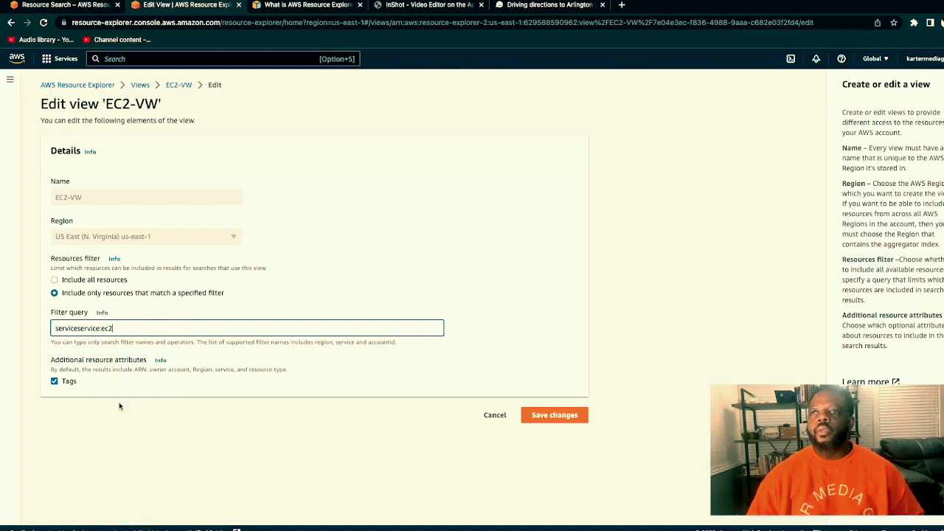
pyautogui.click(501, 418)
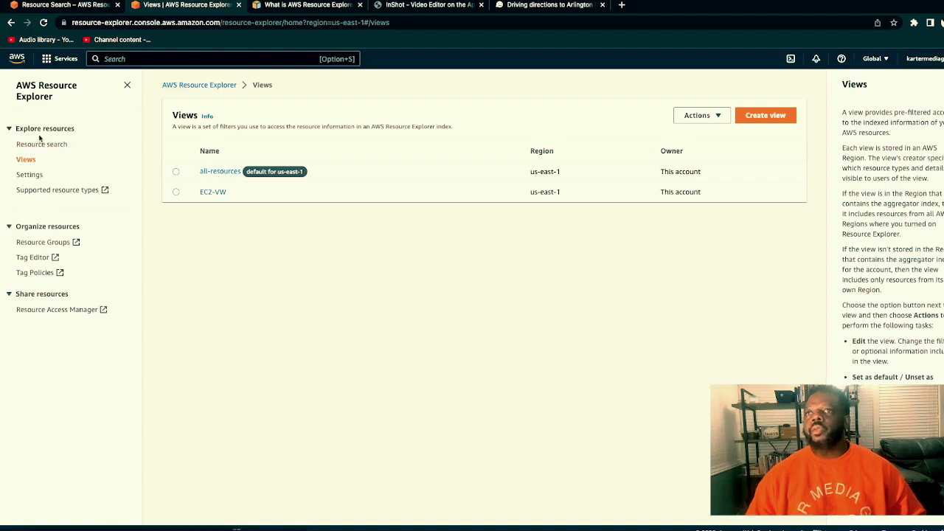
# Go to Resource search, switch to the EC2-VW view and copy the resource type ec2:instance from the results.
pyautogui.click(41, 146)
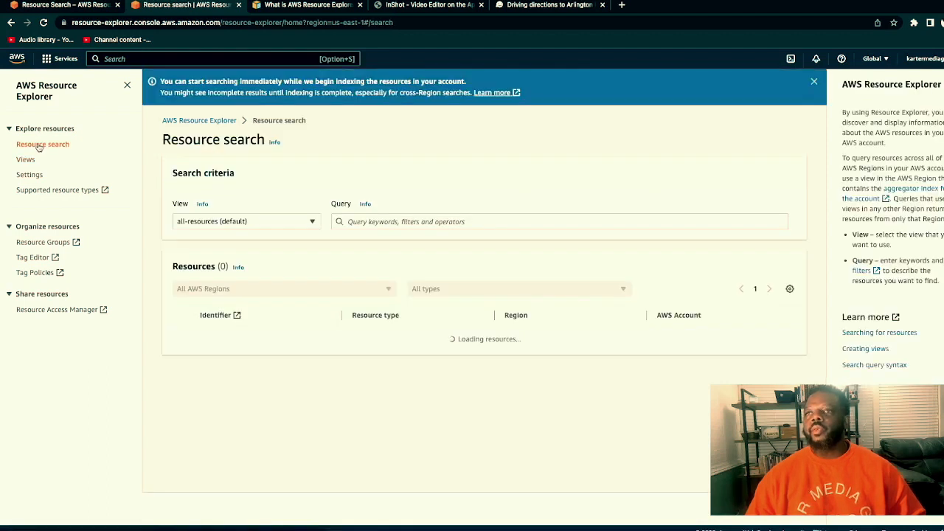
pyautogui.click(303, 225)
pyautogui.click(215, 286)
pyautogui.scroll(-15, 349, 337)
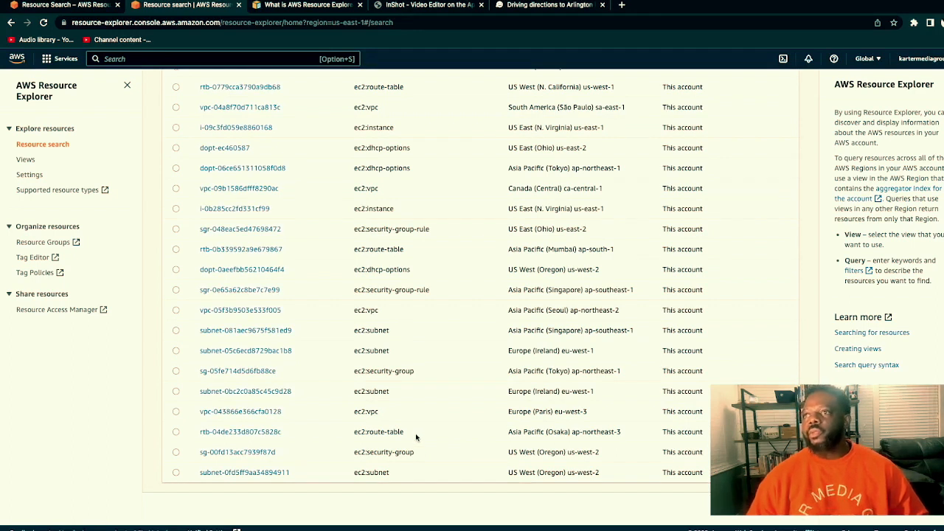
pyautogui.moveTo(392, 210); pyautogui.dragTo(357, 210)
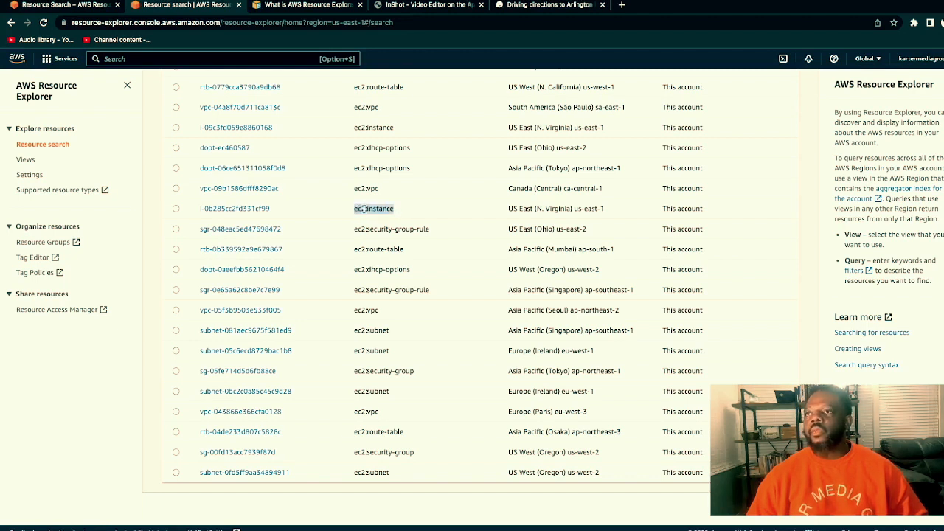
pyautogui.rightClick(363, 209)
pyautogui.click(380, 231)
# Go to the list of views and open the EC2-VW view for editing.
pyautogui.click(26, 159)
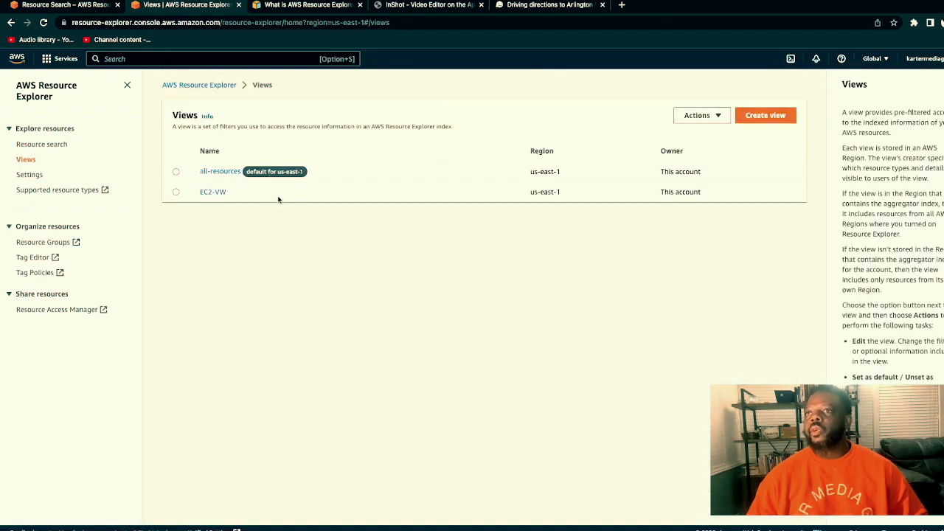
pyautogui.click(176, 193)
pyautogui.click(706, 116)
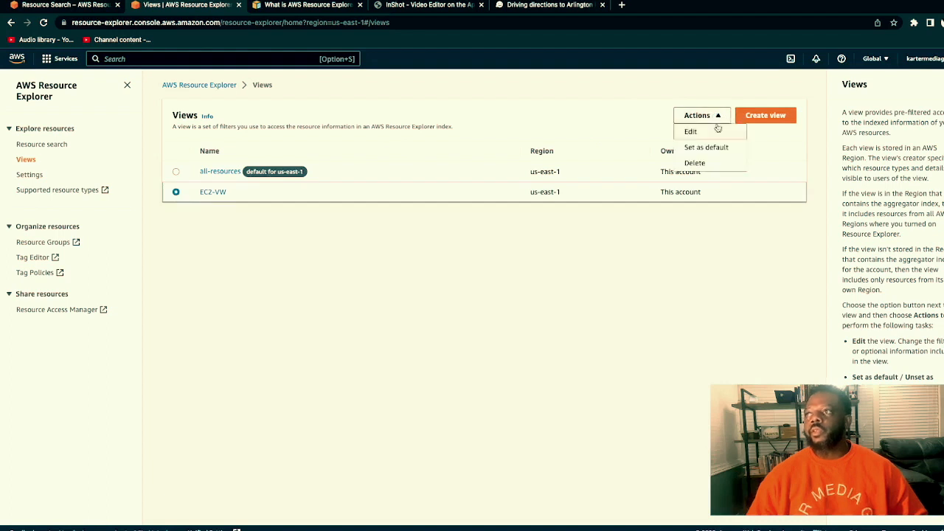
pyautogui.click(690, 132)
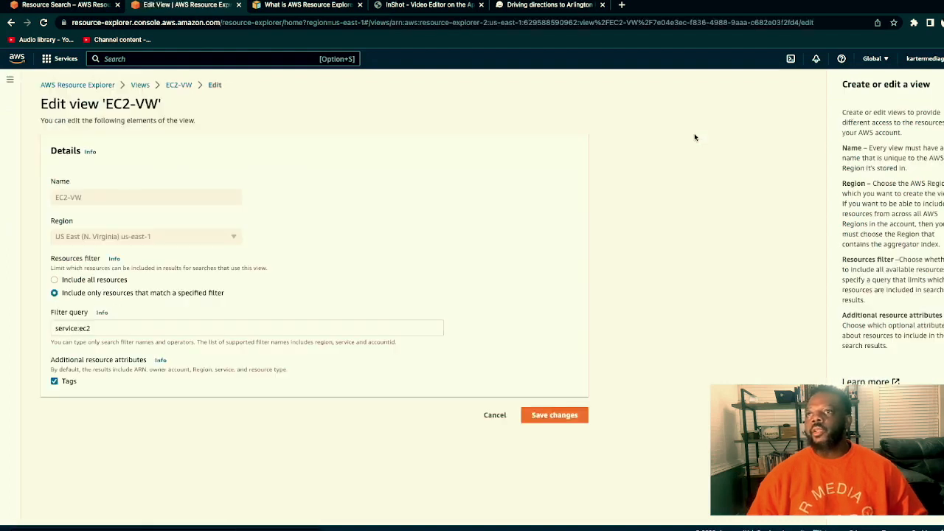
# Try to save the EC2-VW view with the filter query changed to service ec2:instance.
pyautogui.click(107, 331)
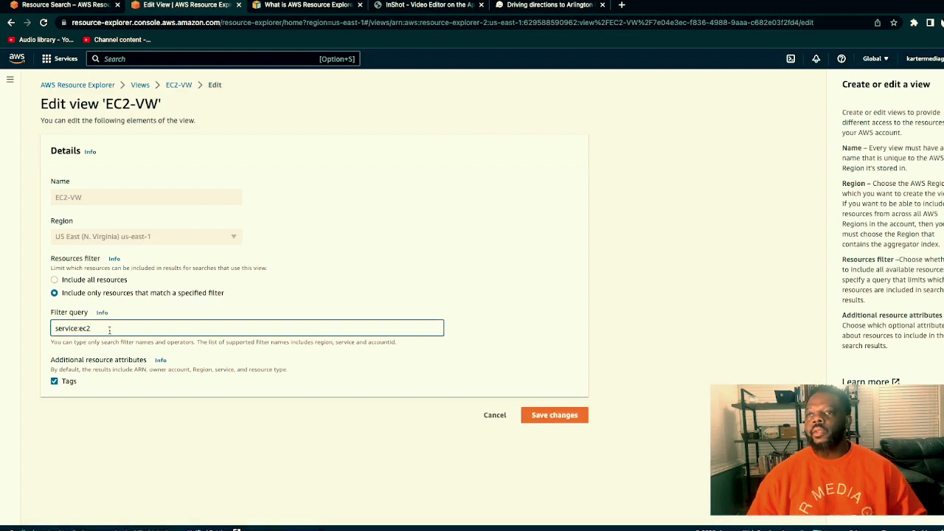
pyautogui.press('BackSpace')
pyautogui.press('BackSpace')
pyautogui.press('BackSpace')
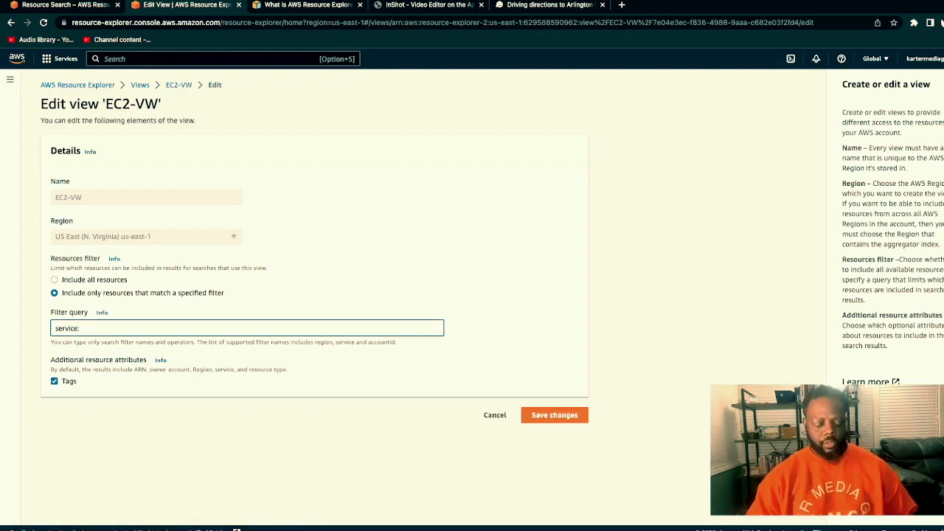
pyautogui.rightClick(101, 330)
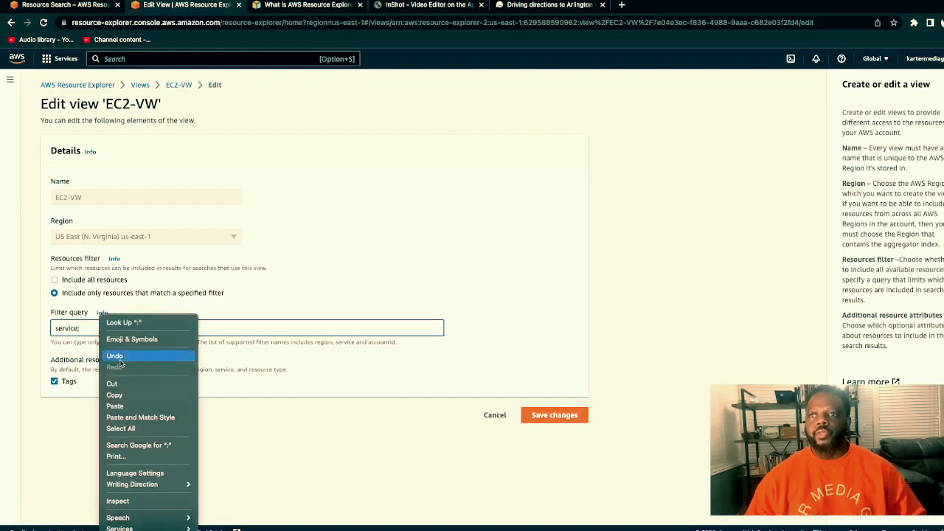
pyautogui.click(120, 406)
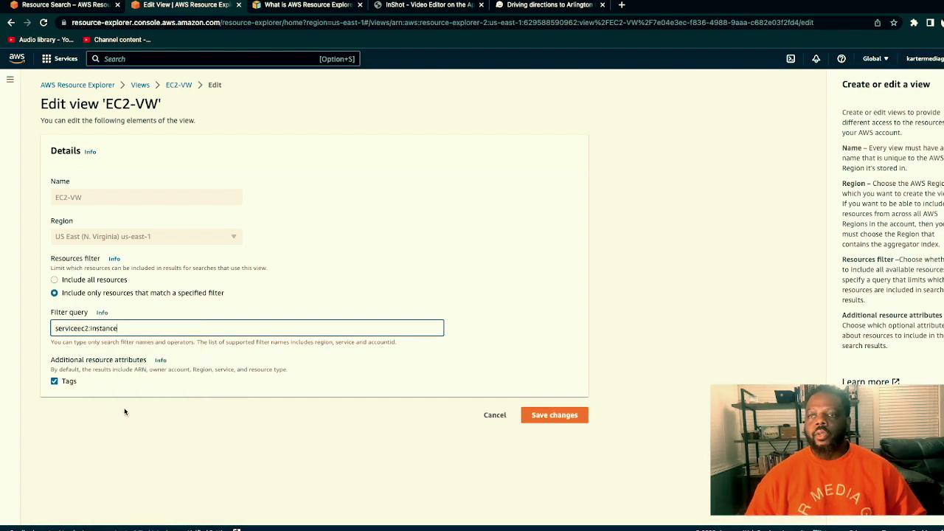
pyautogui.click(79, 328)
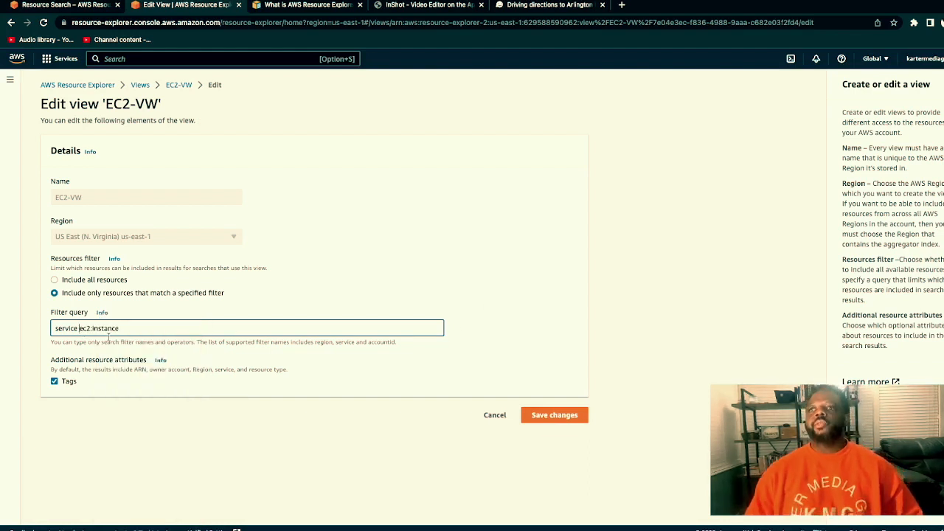
pyautogui.click(551, 415)
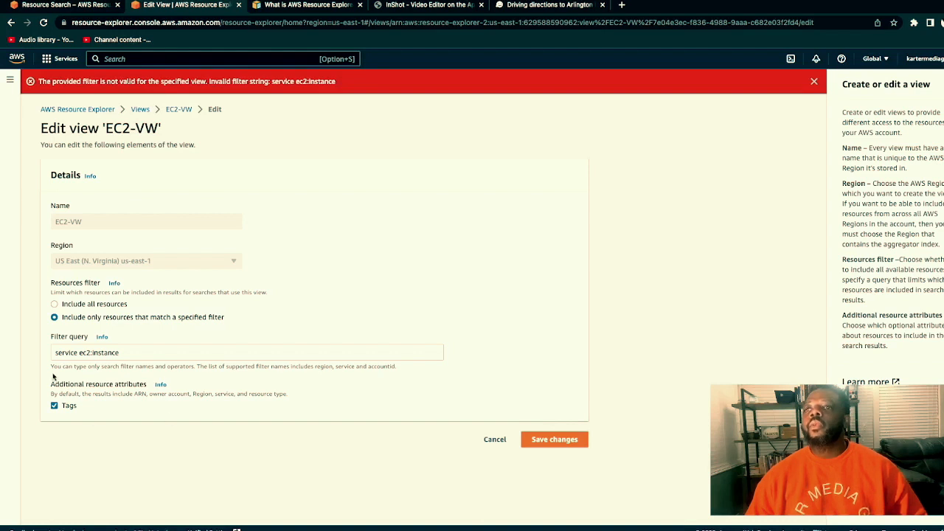
# Open the search query syntax reference, then return to the filter query of the EC2-VW view.
pyautogui.click(80, 353)
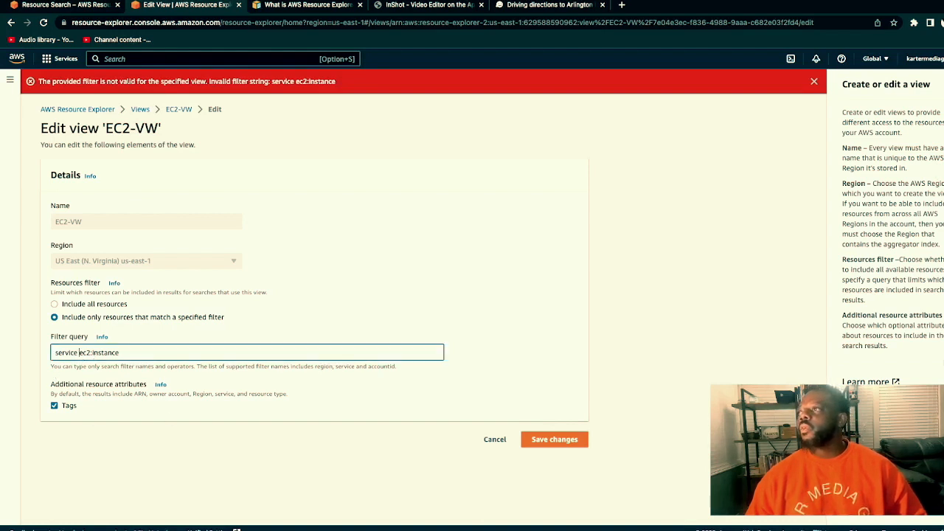
pyautogui.click(884, 414)
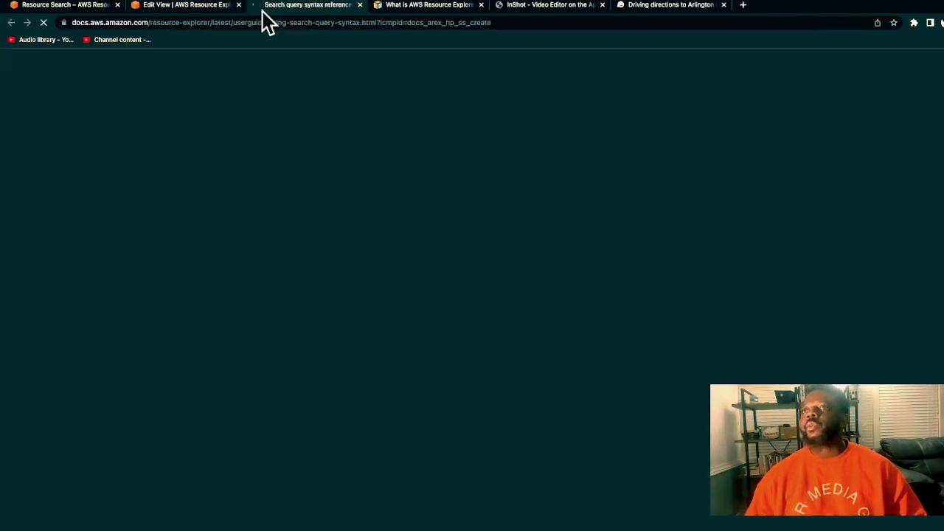
pyautogui.click(196, 6)
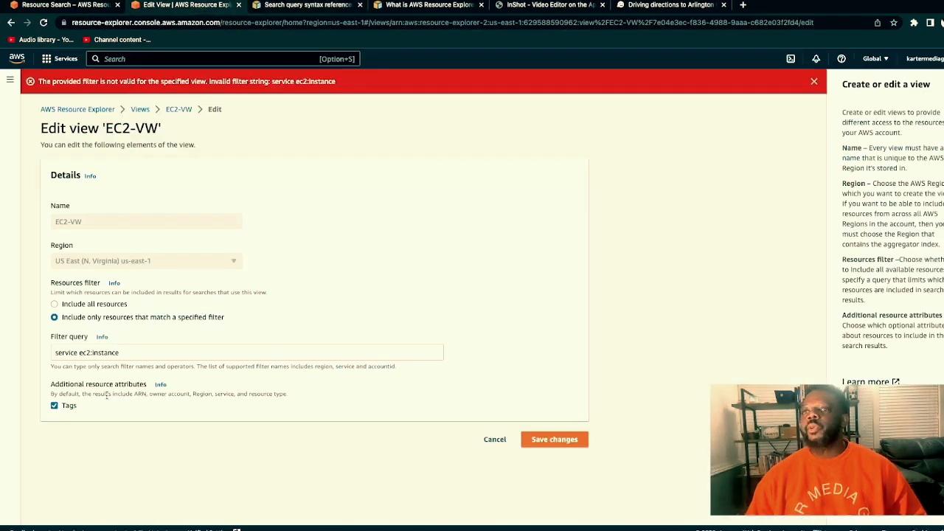
pyautogui.click(80, 352)
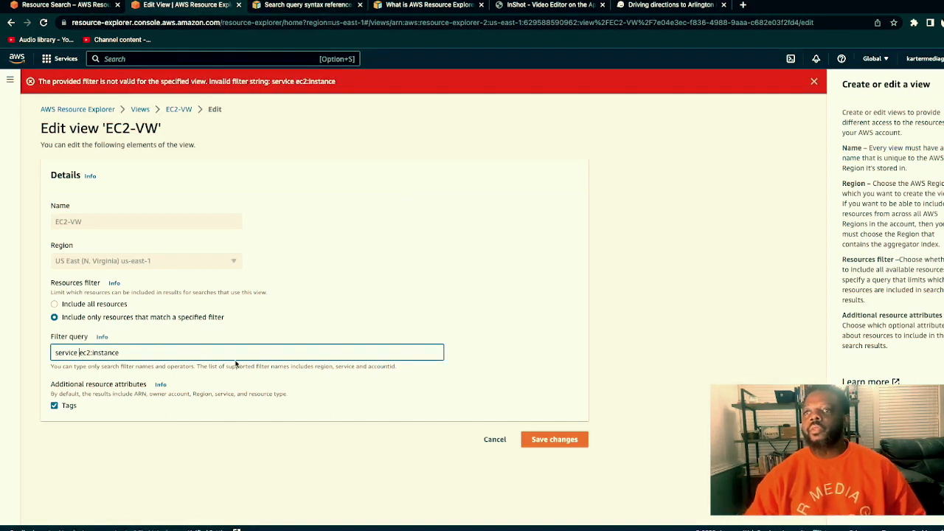
# Show the help for the filter query and copy the example filter resourcetype:ec2:instance.
pyautogui.click(102, 337)
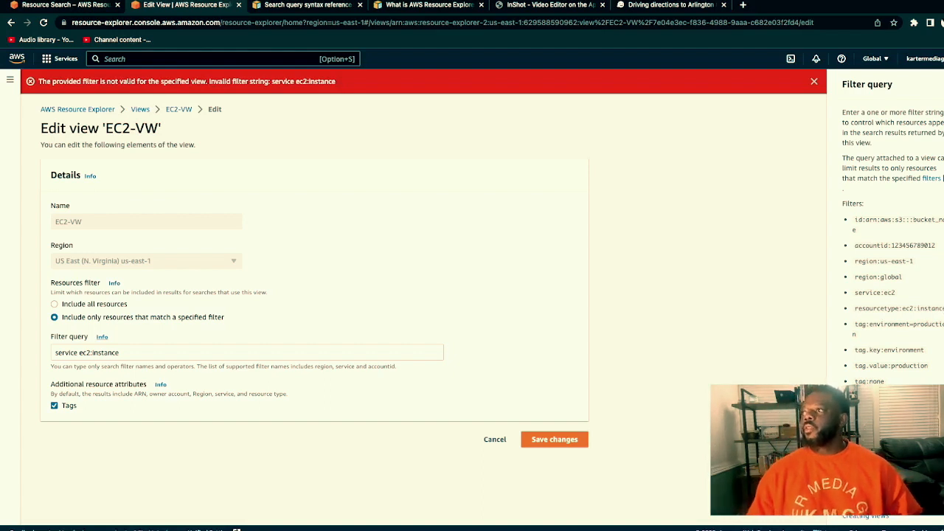
pyautogui.moveTo(943, 308); pyautogui.dragTo(856, 311)
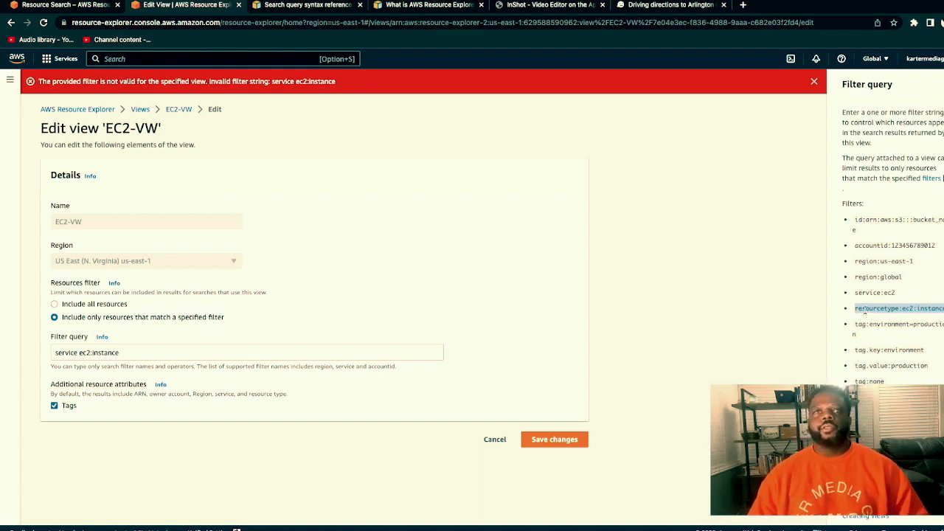
pyautogui.rightClick(865, 310)
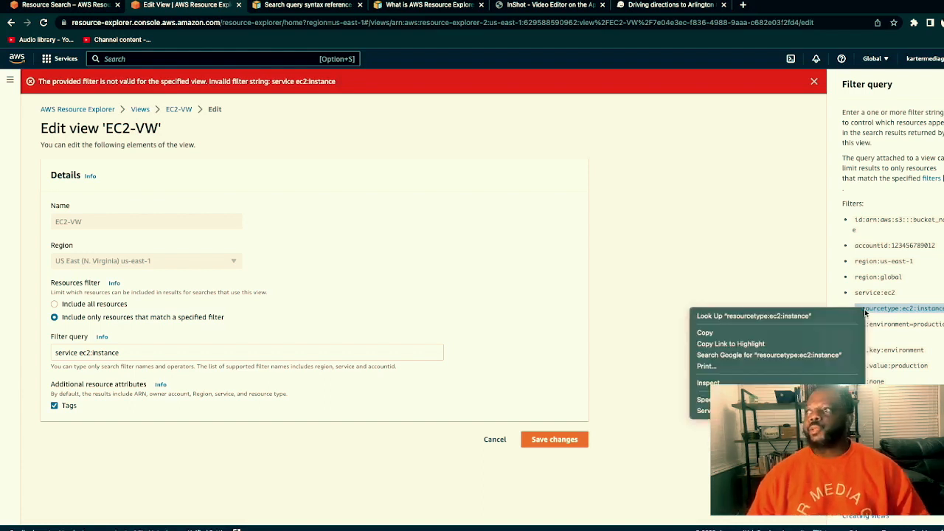
pyautogui.click(775, 333)
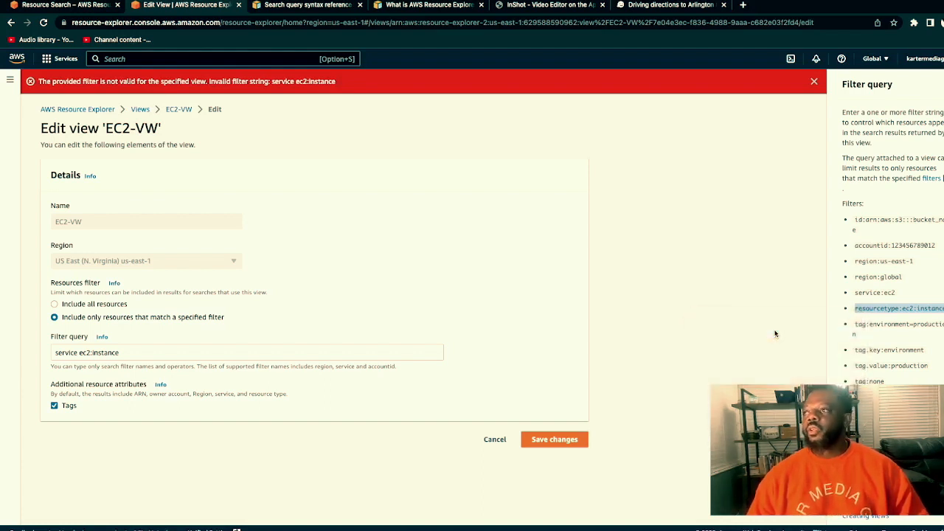
# Replace the EC2-VW view's filter query with the copied resourcetype:ec2:instance and save the changes.
pyautogui.click(154, 351)
pyautogui.hotkey('ctrl', 'a')
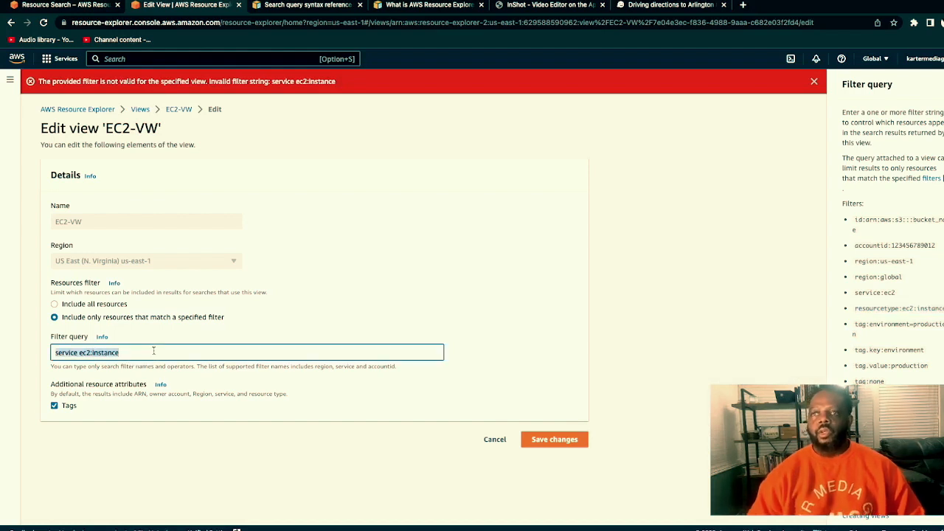
pyautogui.press('BackSpace')
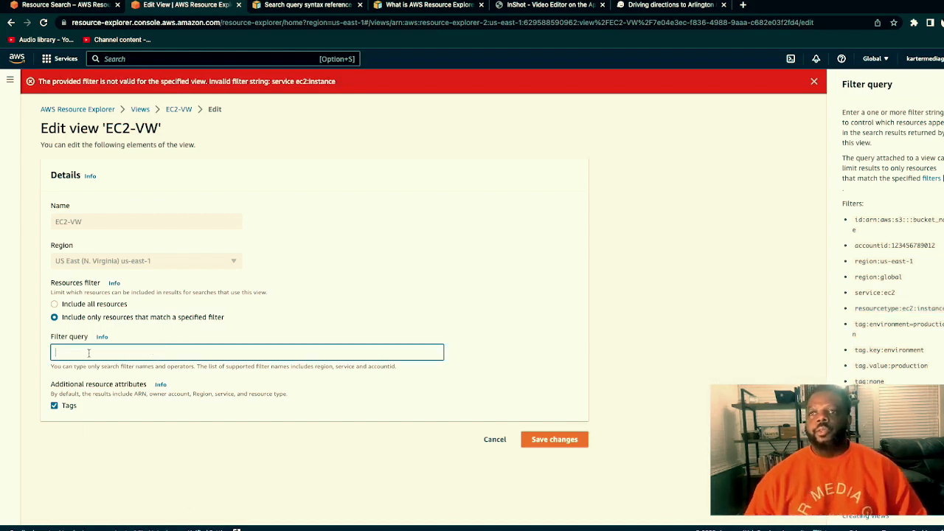
pyautogui.rightClick(89, 351)
pyautogui.click(110, 430)
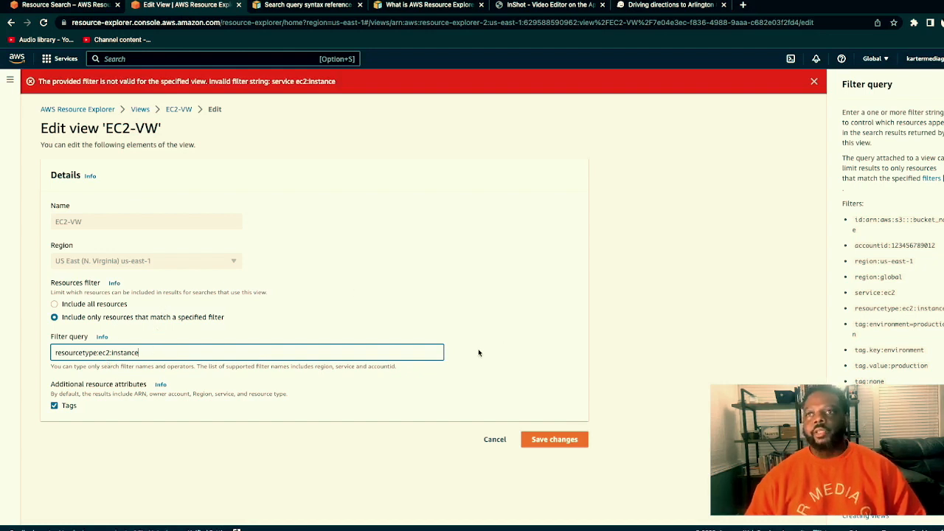
pyautogui.click(559, 443)
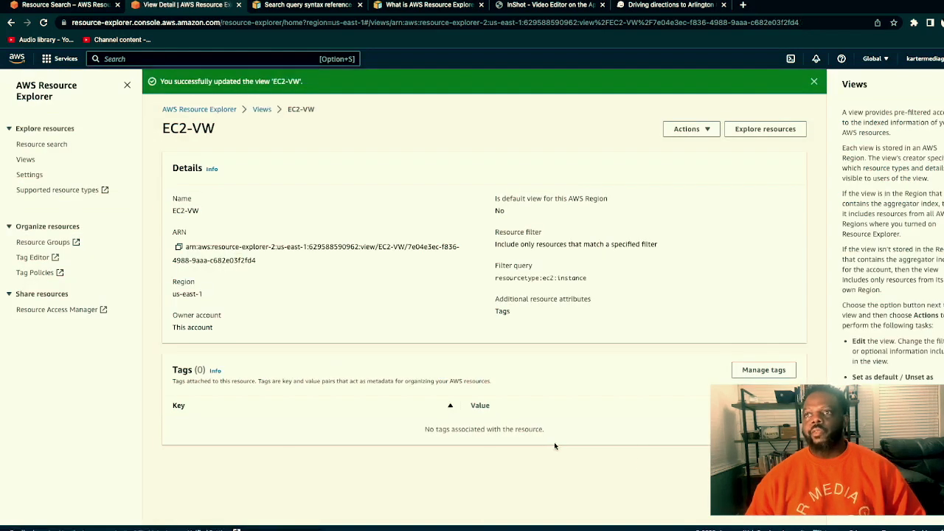
# Search resources using the EC2-VW view, and look through the available Region filters and views.
pyautogui.click(41, 146)
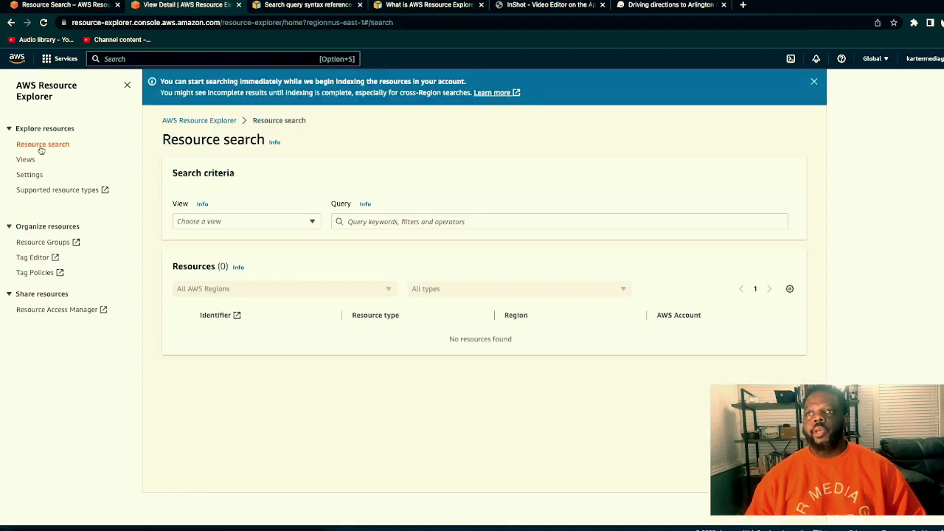
pyautogui.click(310, 223)
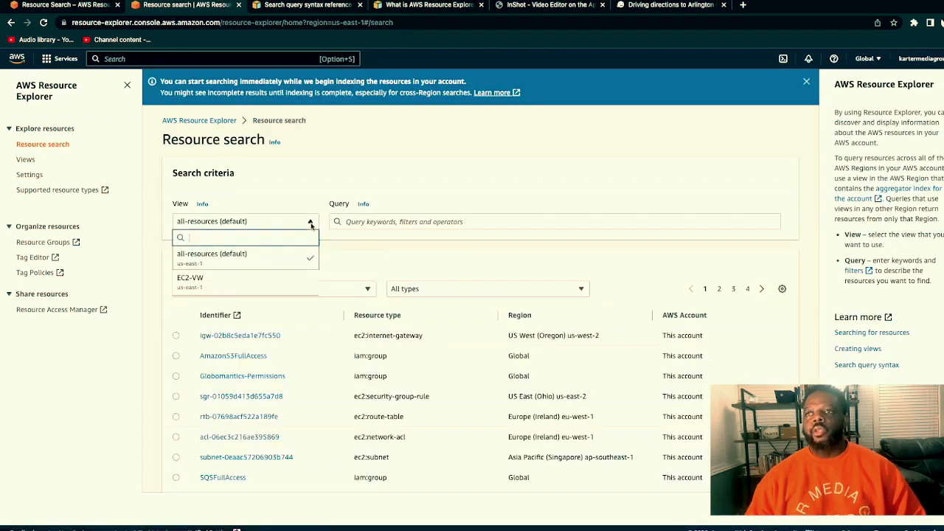
pyautogui.click(207, 287)
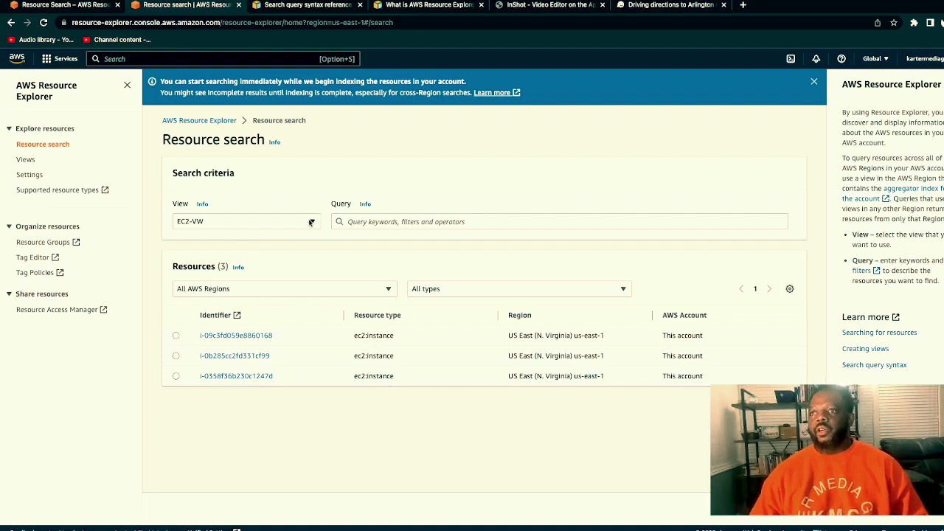
pyautogui.click(390, 290)
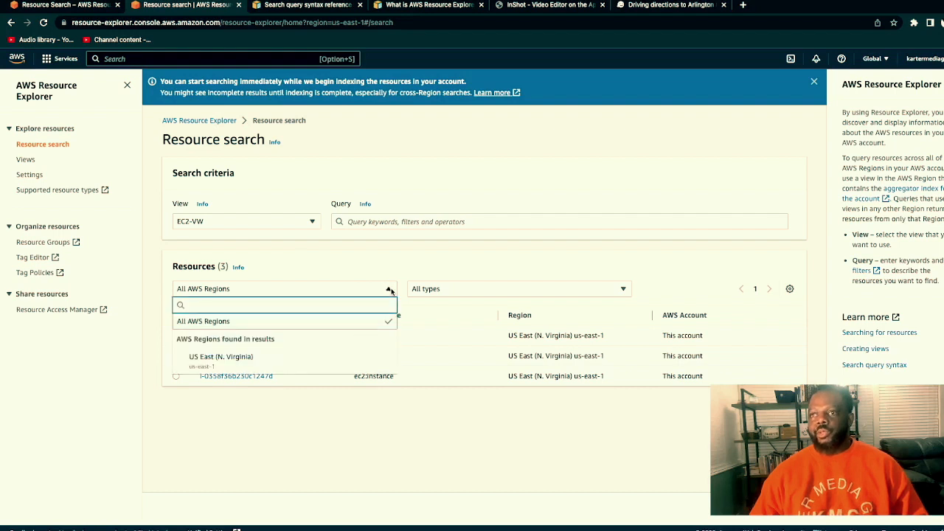
pyautogui.click(389, 289)
pyautogui.click(312, 222)
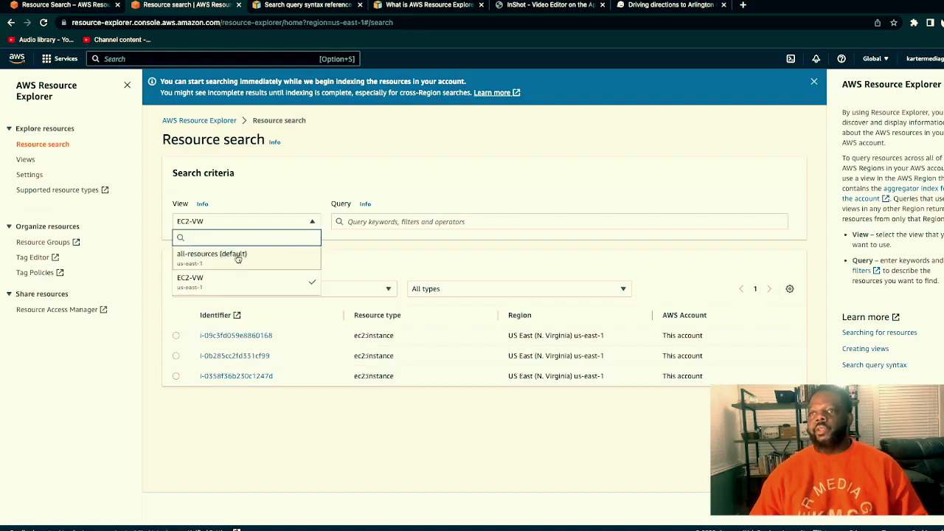
# Check the details of the EC2-VW view from the list of views, then open that view for editing.
pyautogui.click(26, 160)
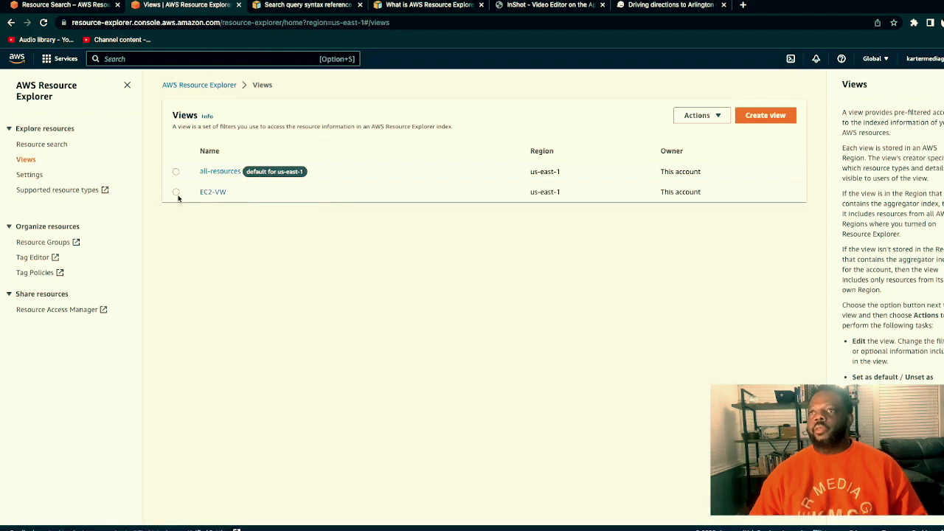
pyautogui.click(212, 193)
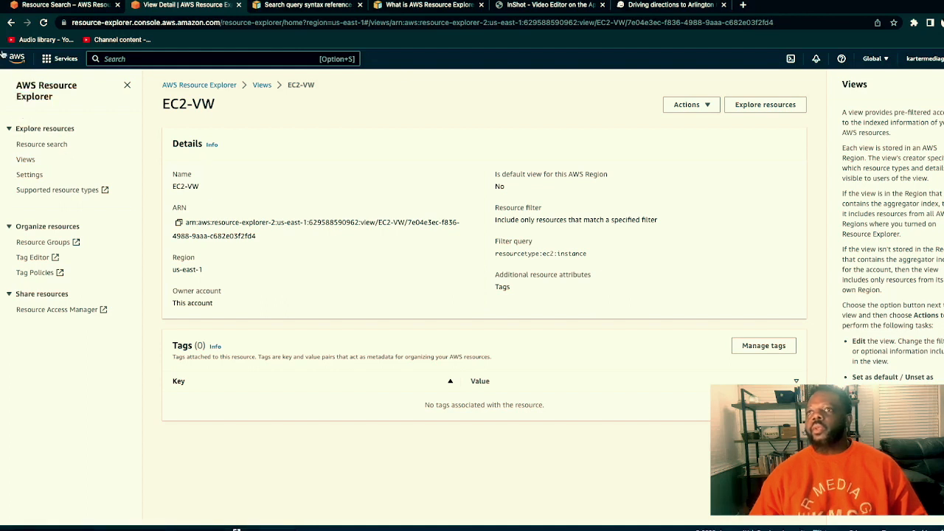
pyautogui.click(9, 22)
pyautogui.click(176, 193)
pyautogui.click(696, 118)
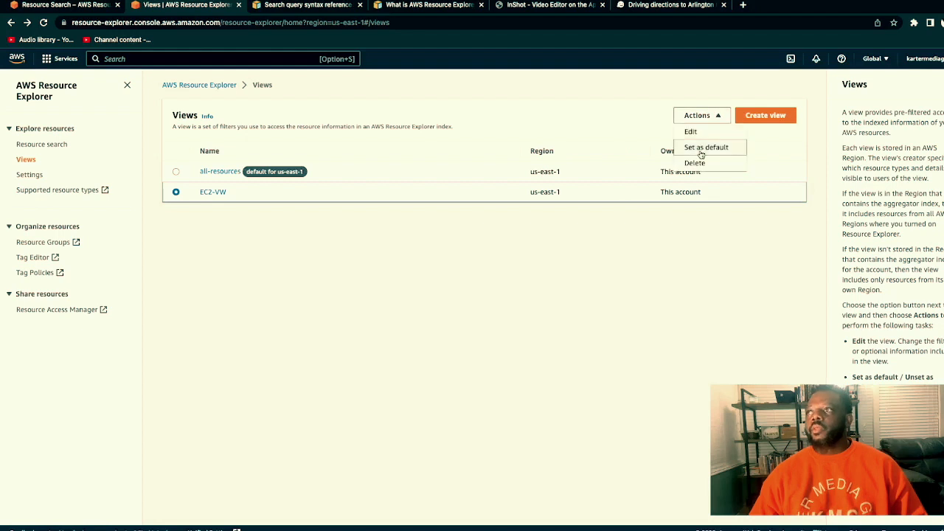
pyautogui.click(691, 132)
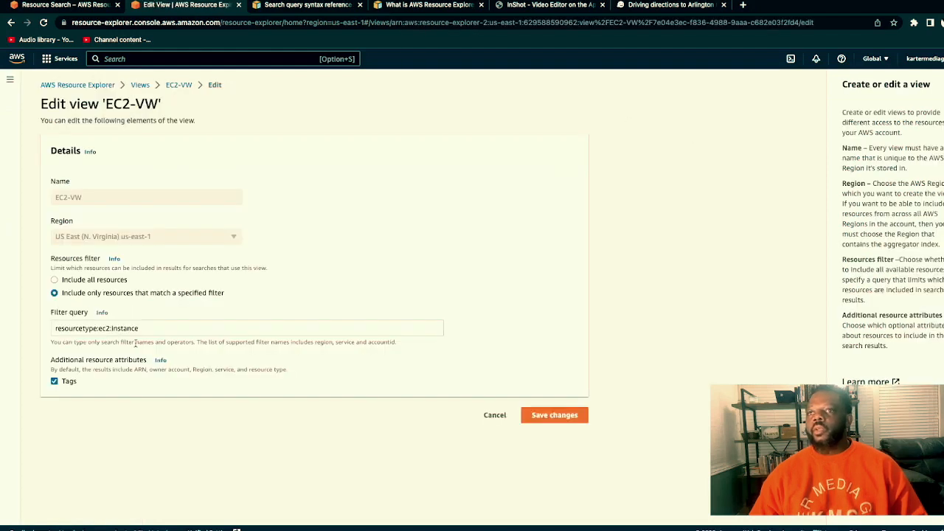
# Review the filter query resourcetype:ec2:instance and its help, then save the EC2-VW view with that filter.
pyautogui.click(152, 330)
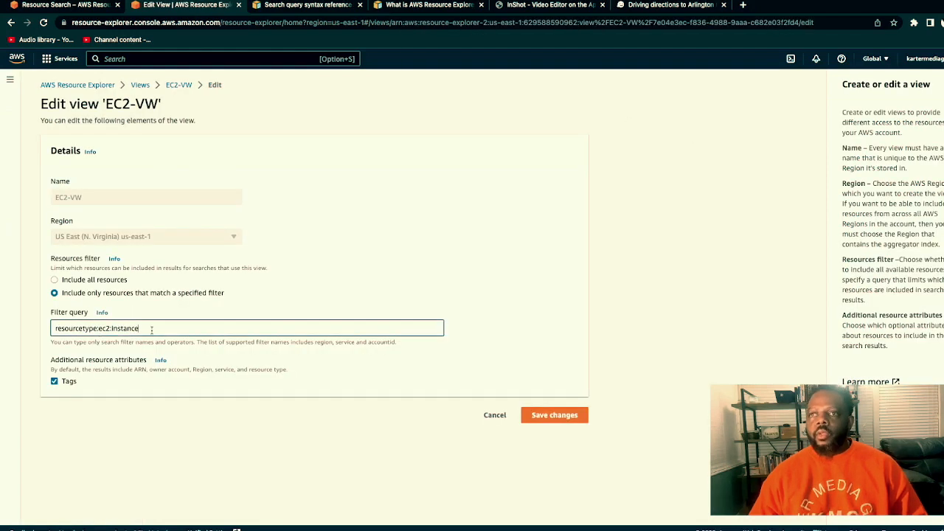
pyautogui.moveTo(147, 328); pyautogui.dragTo(128, 329)
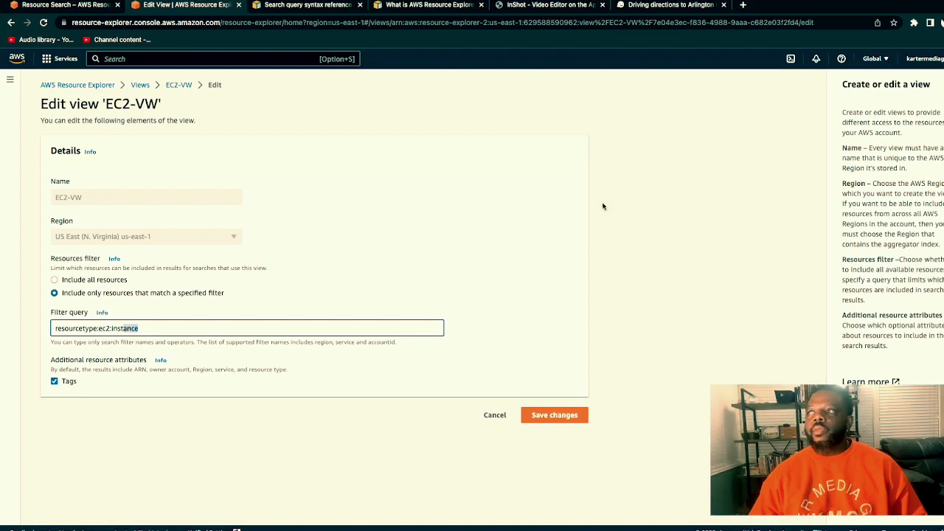
pyautogui.click(179, 281)
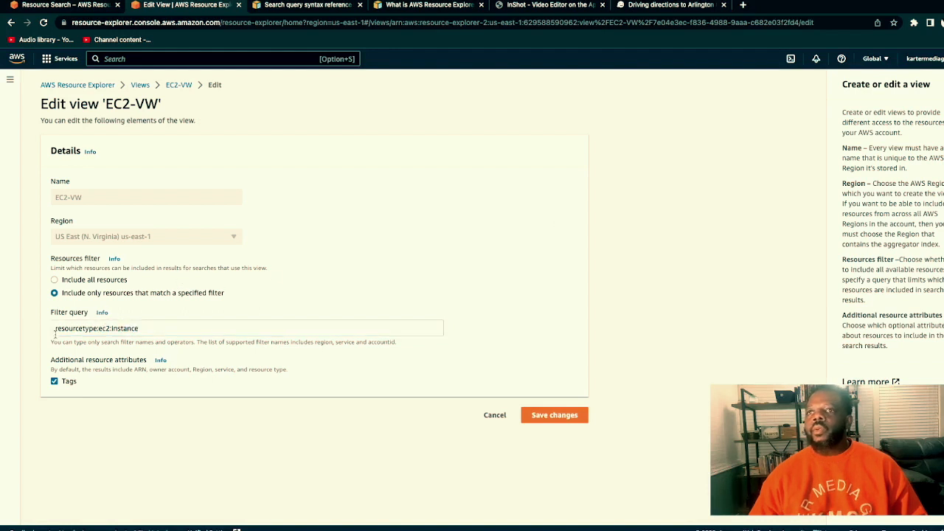
pyautogui.click(103, 314)
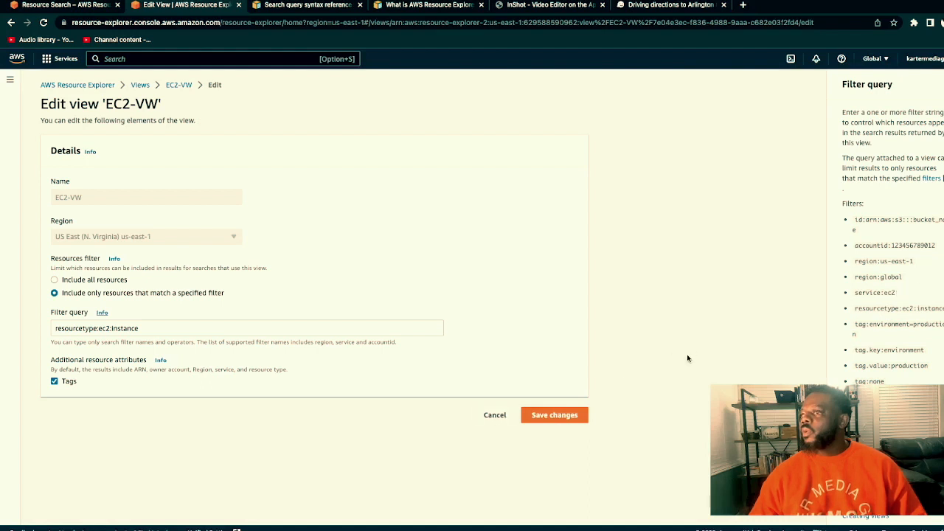
pyautogui.click(560, 414)
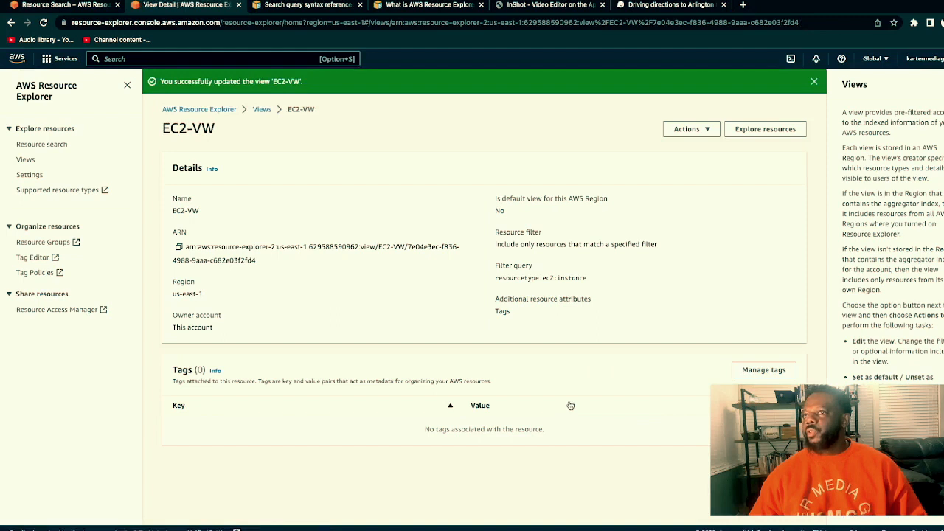